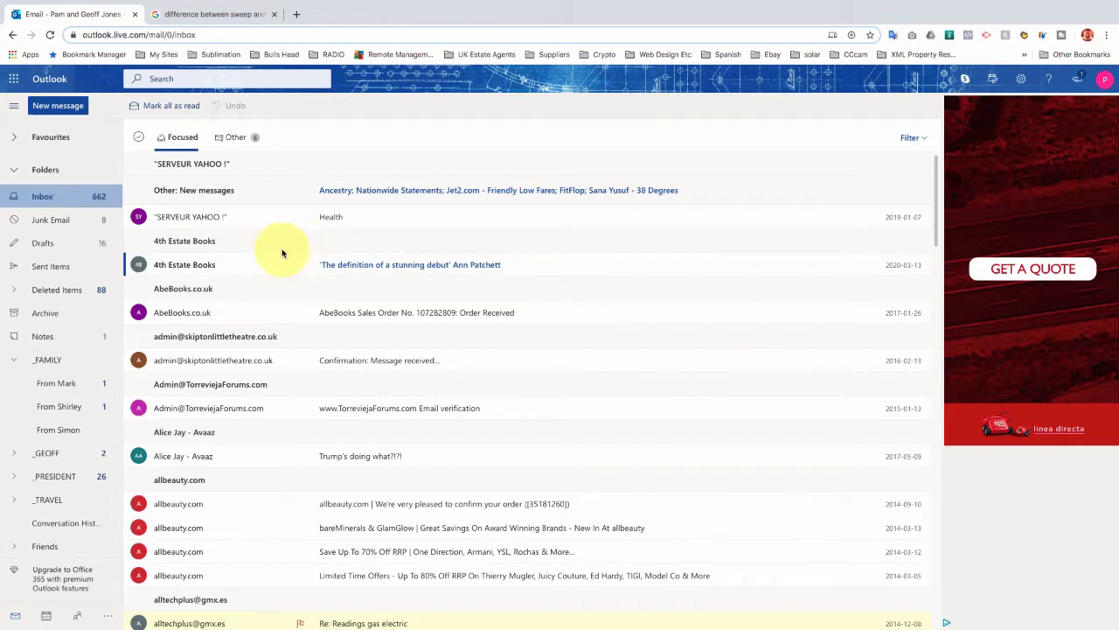
- Browse the sender-grouped messages in the Focused inbox down to the Amazon.co.uk emails
scroll(282, 252, "down", 5)
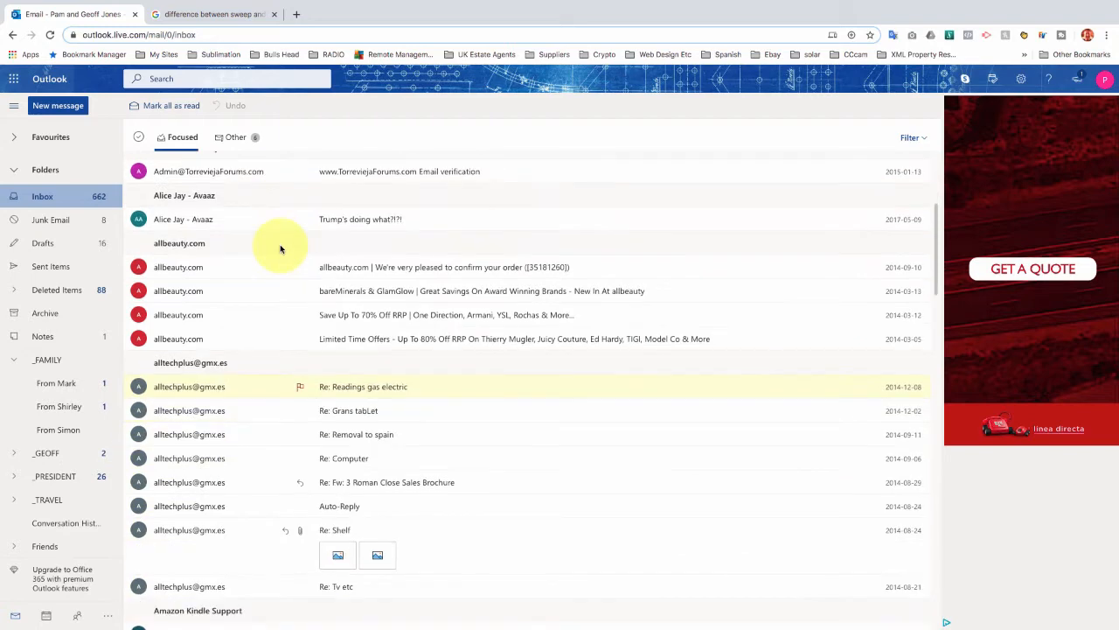
scroll(280, 249, "down", 4)
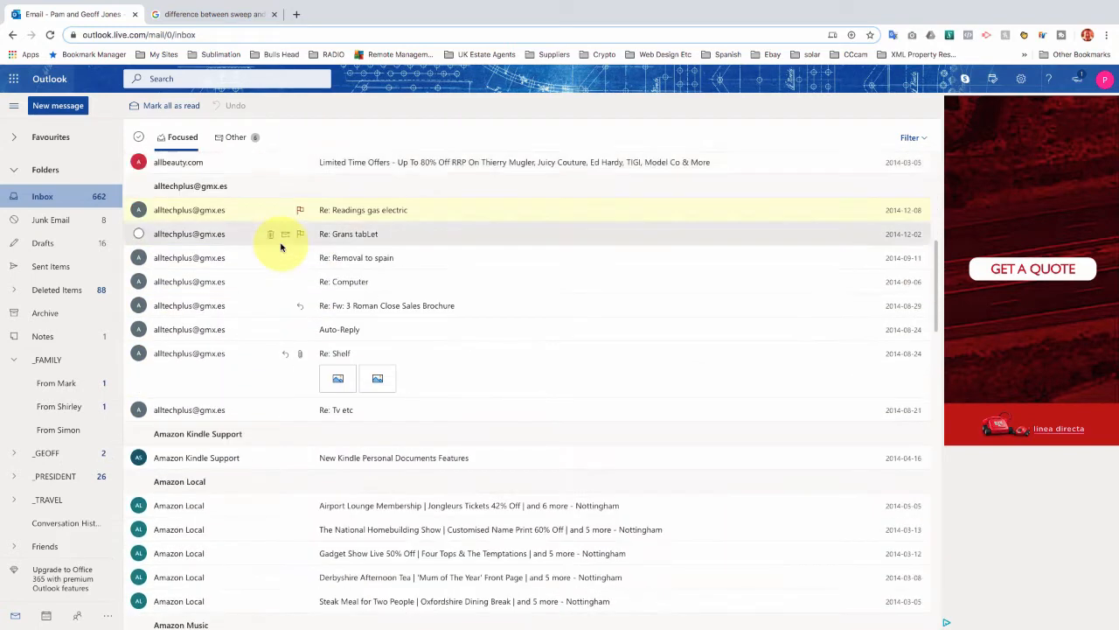
scroll(281, 248, "down", 2)
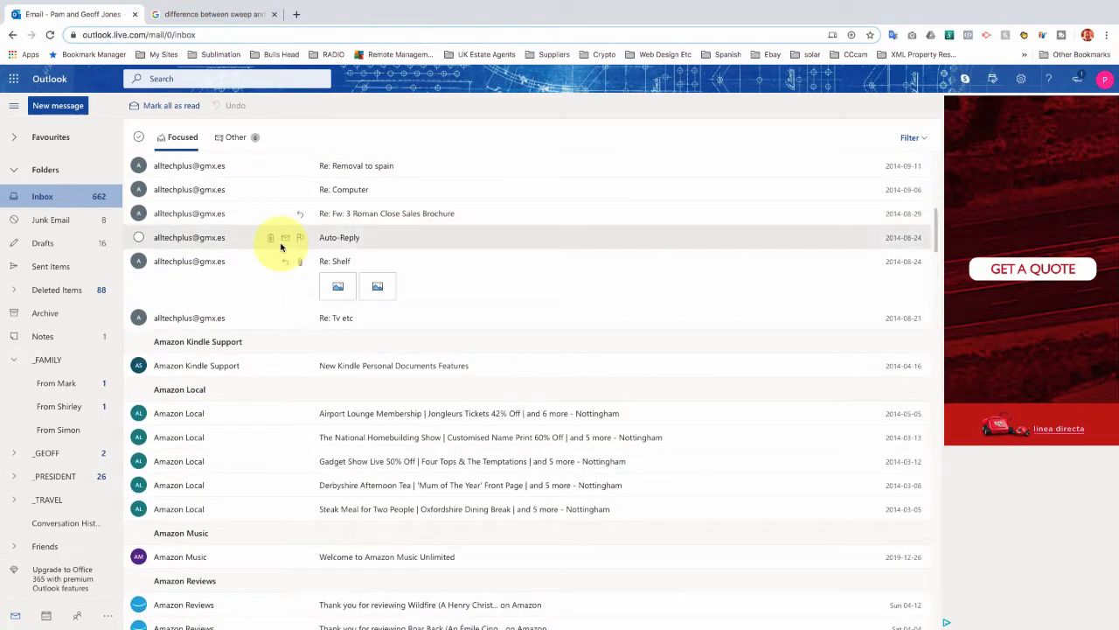
scroll(281, 247, "down", 9)
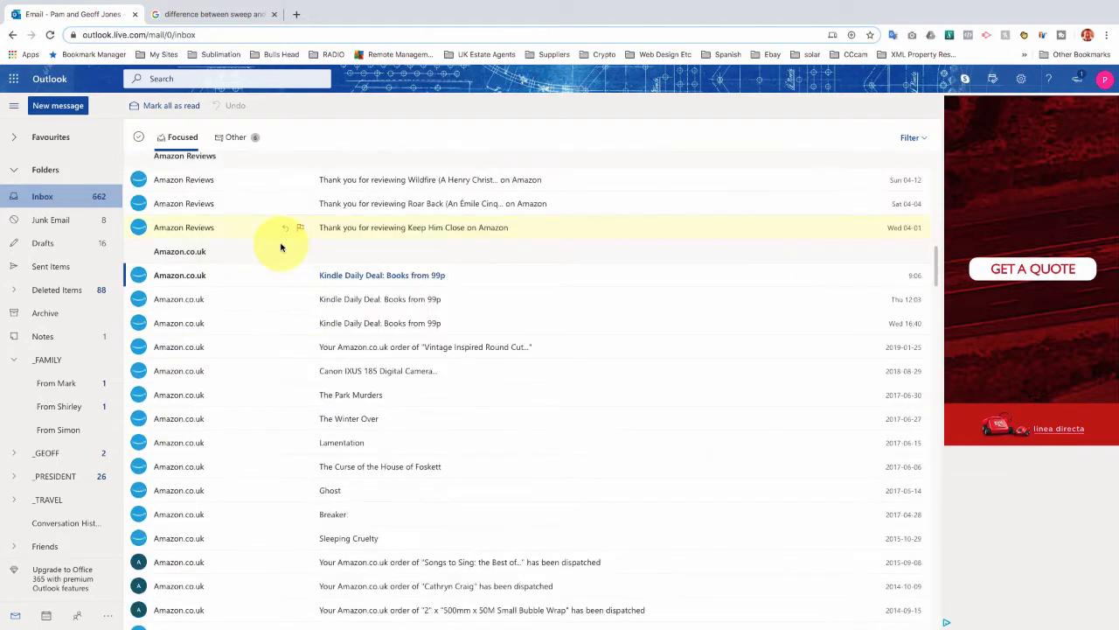
scroll(273, 243, "down", 5)
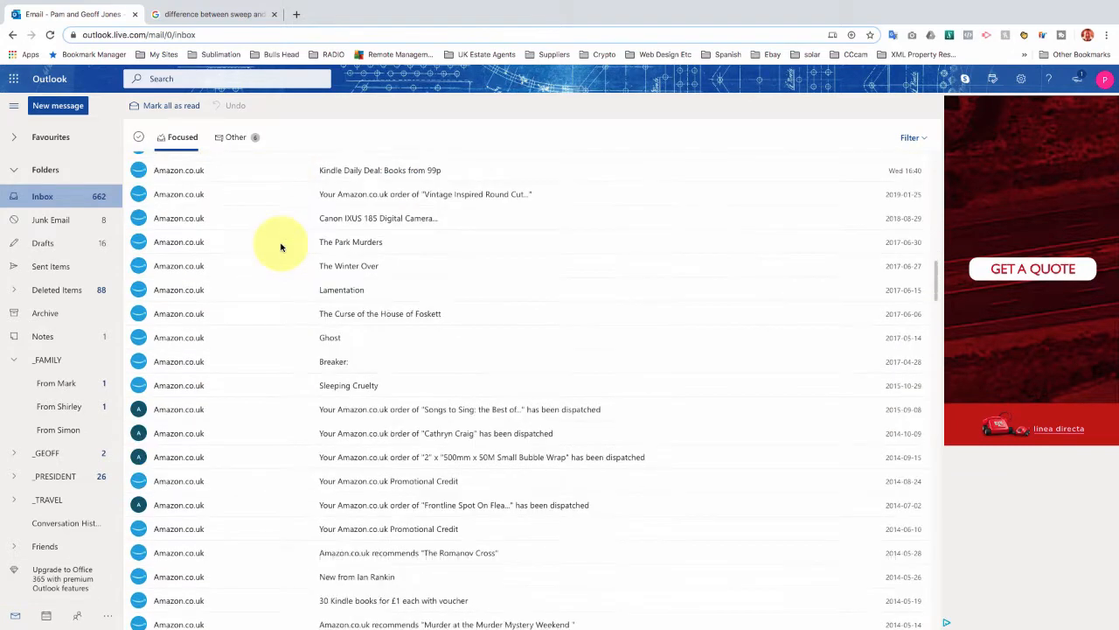
- Select the newest Booking.com message in the Other inbox and open the Sweep options for its sender
left_click(234, 140)
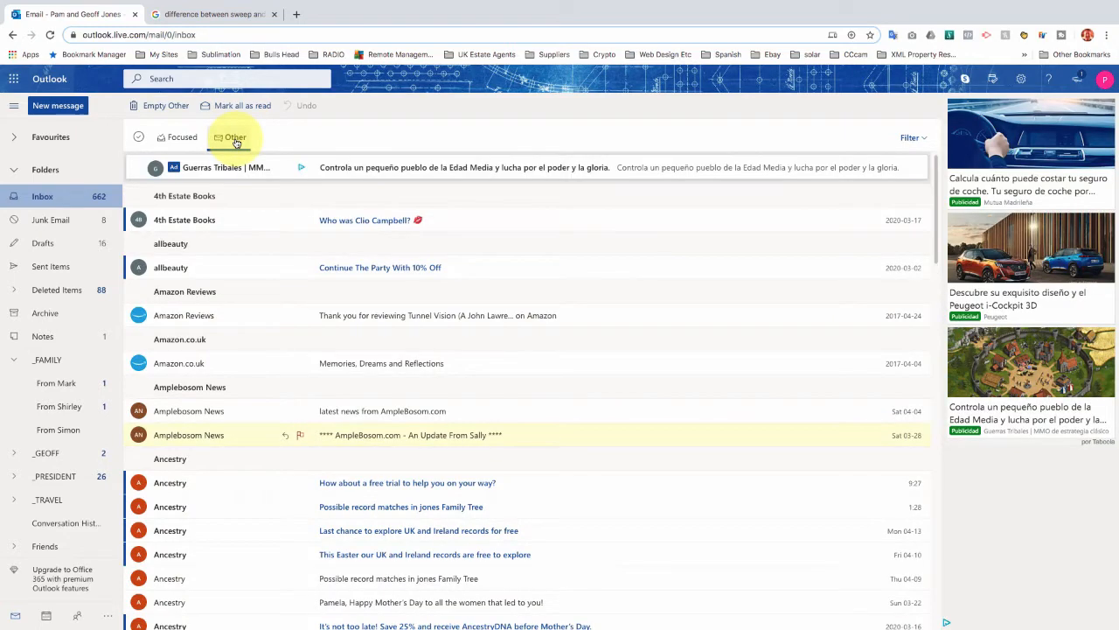
scroll(259, 320, "down", 8)
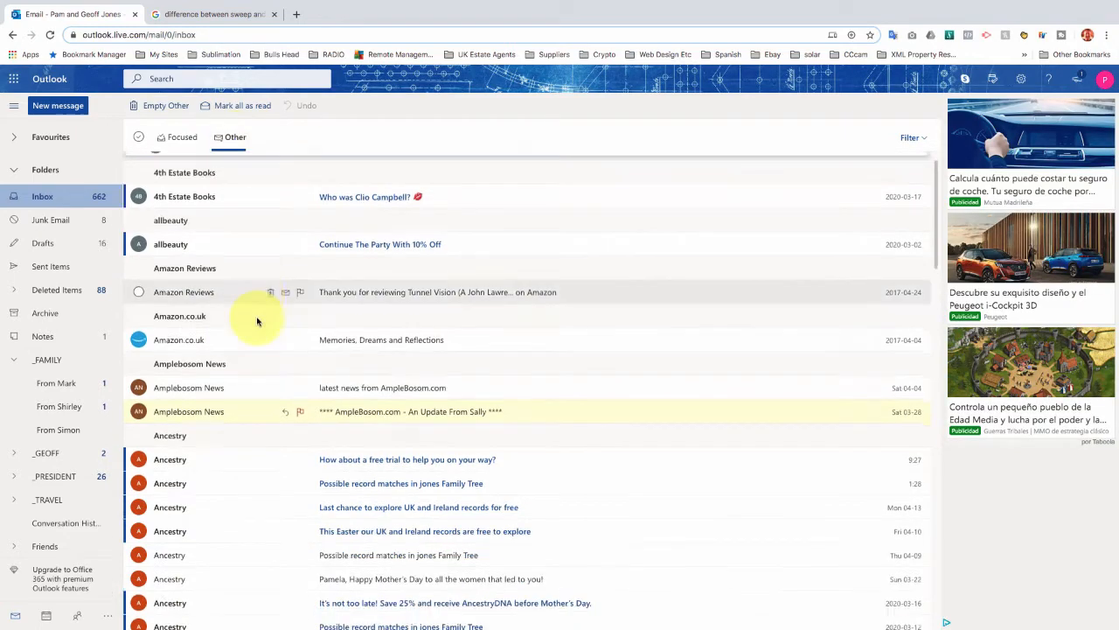
scroll(257, 321, "down", 4)
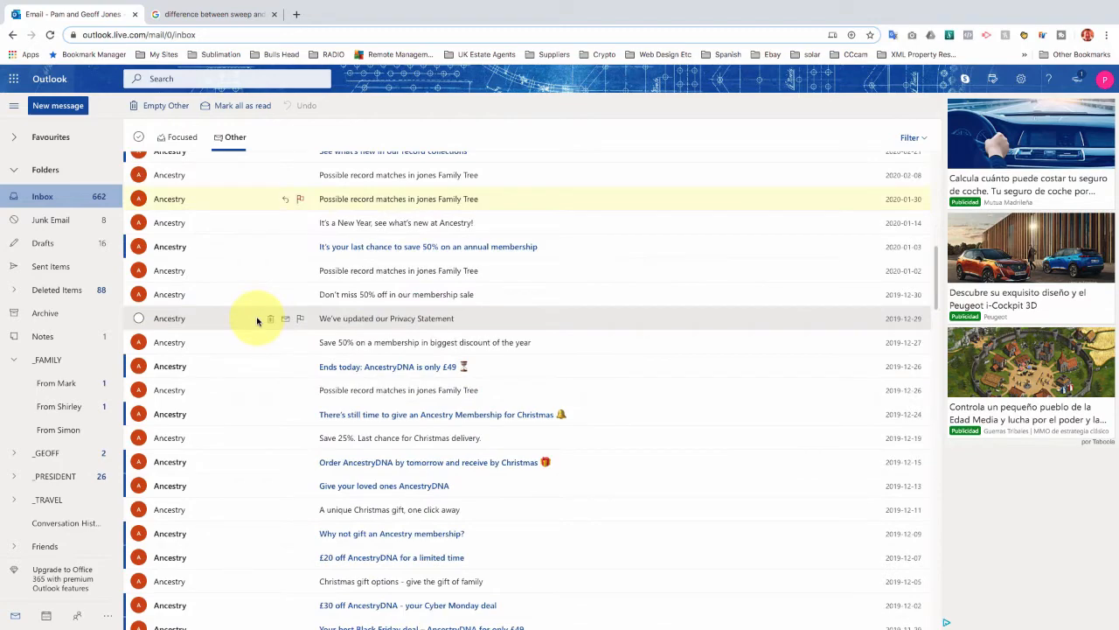
scroll(258, 321, "down", 15)
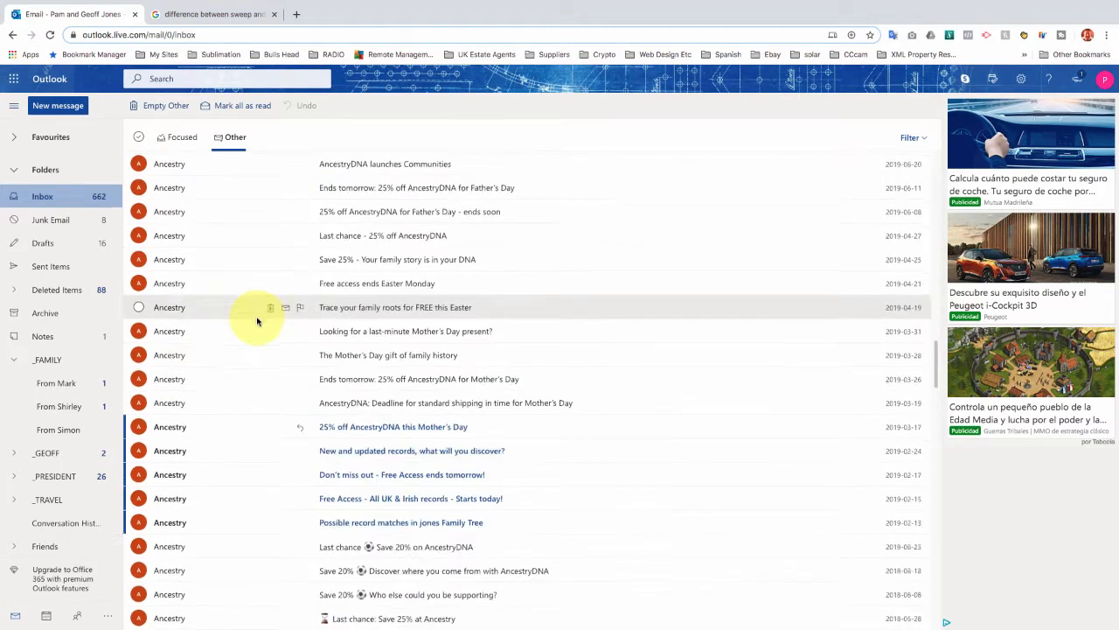
scroll(257, 321, "down", 10)
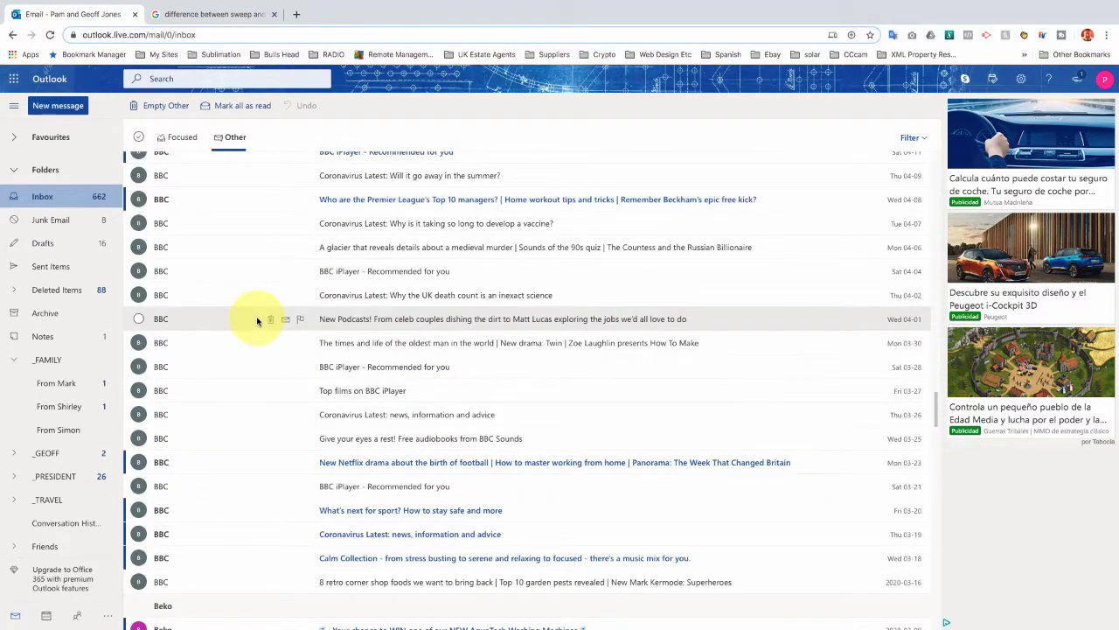
scroll(257, 321, "down", 8)
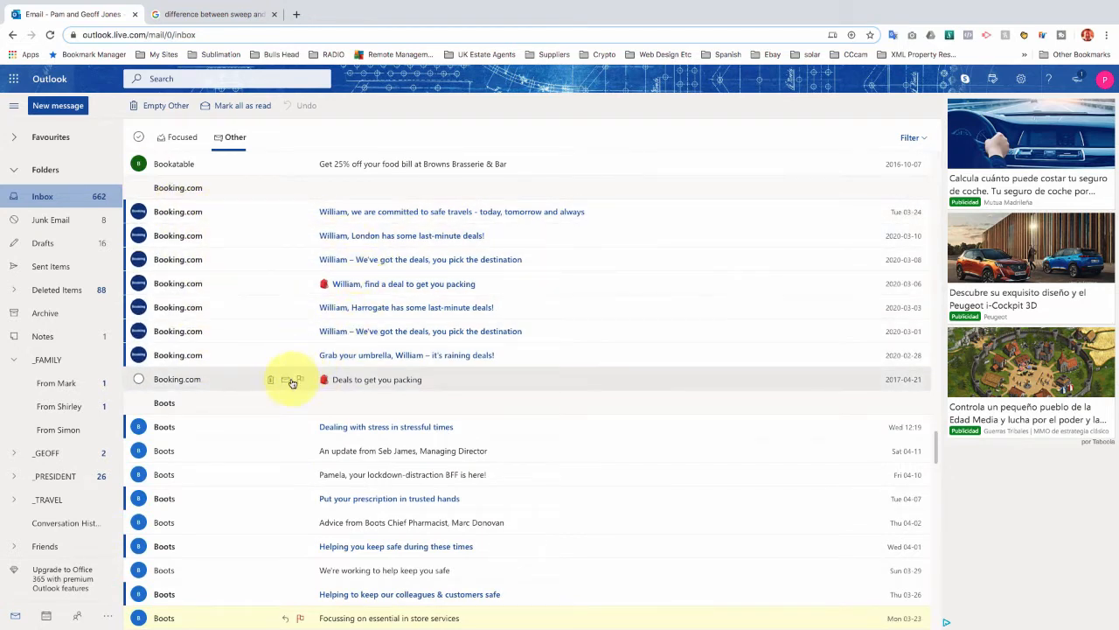
left_click(139, 213)
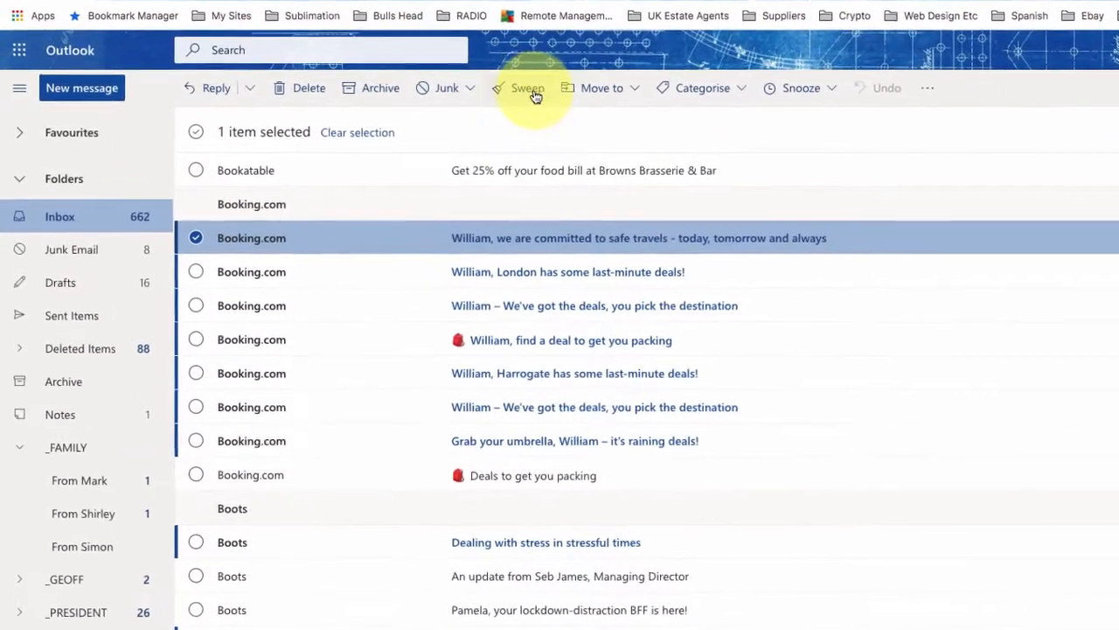
left_click(505, 89)
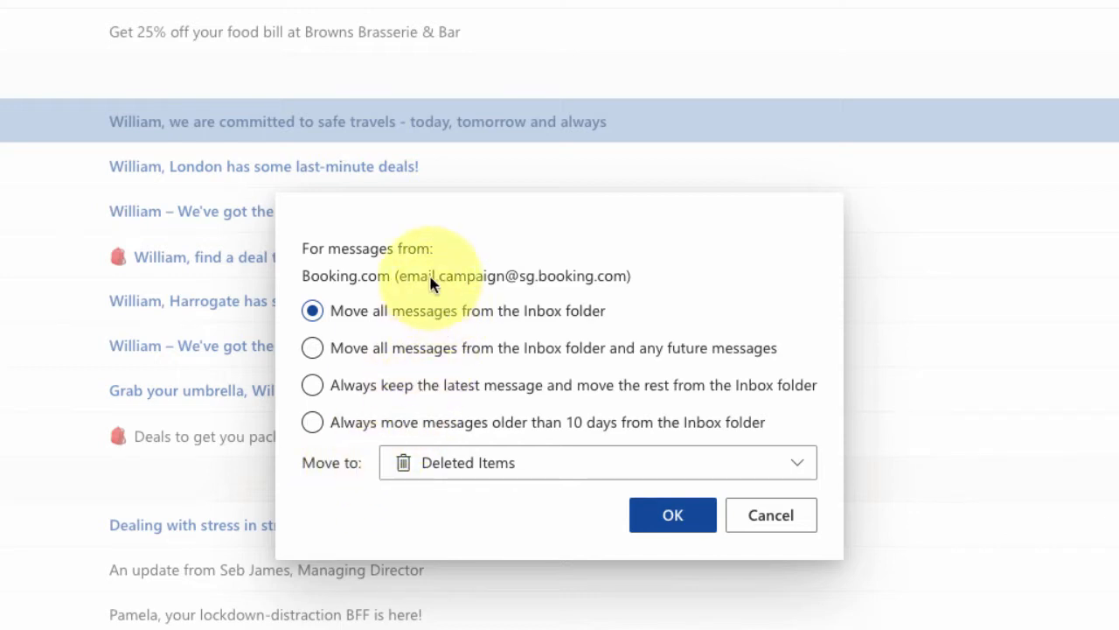
- Sweep the Booking.com messages by always keeping the latest one and moving the rest from the Inbox to Deleted Items
left_click(315, 390)
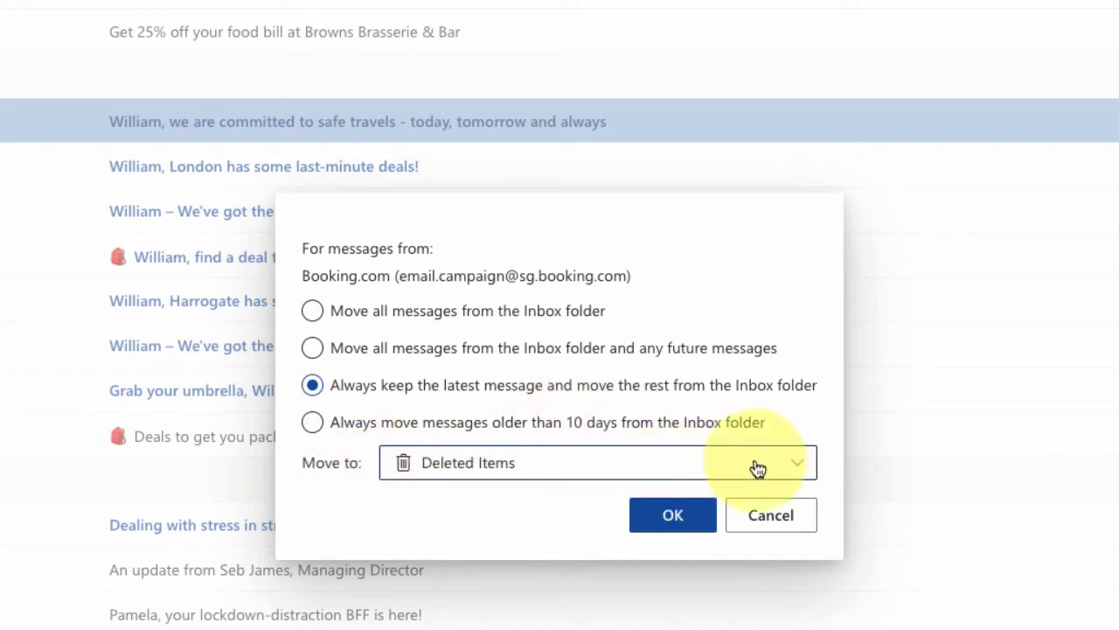
left_click(792, 464)
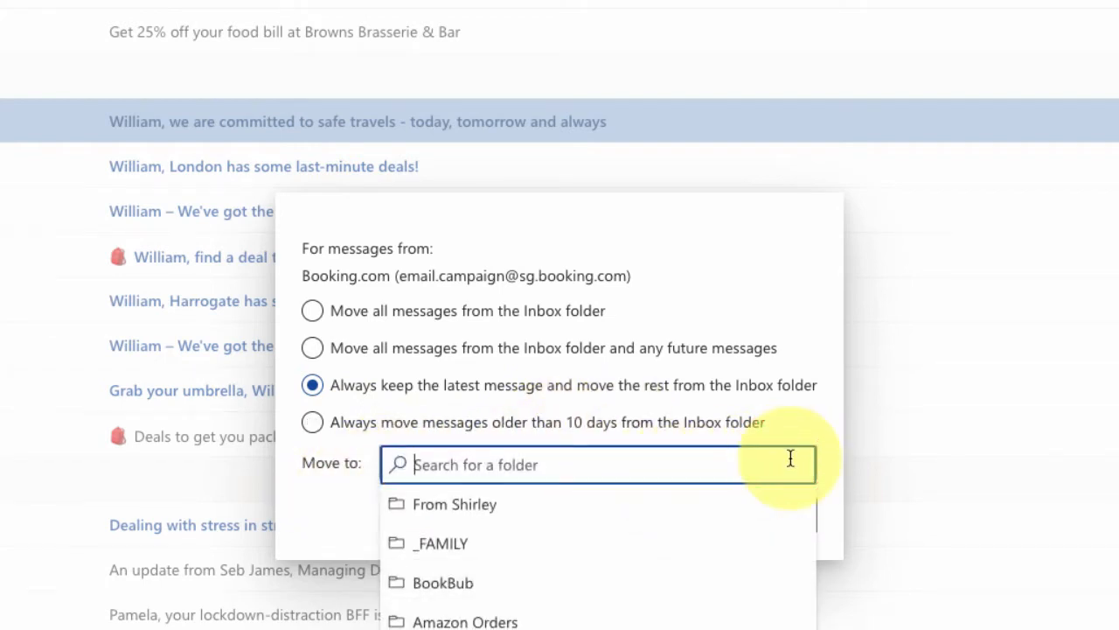
left_click(814, 418)
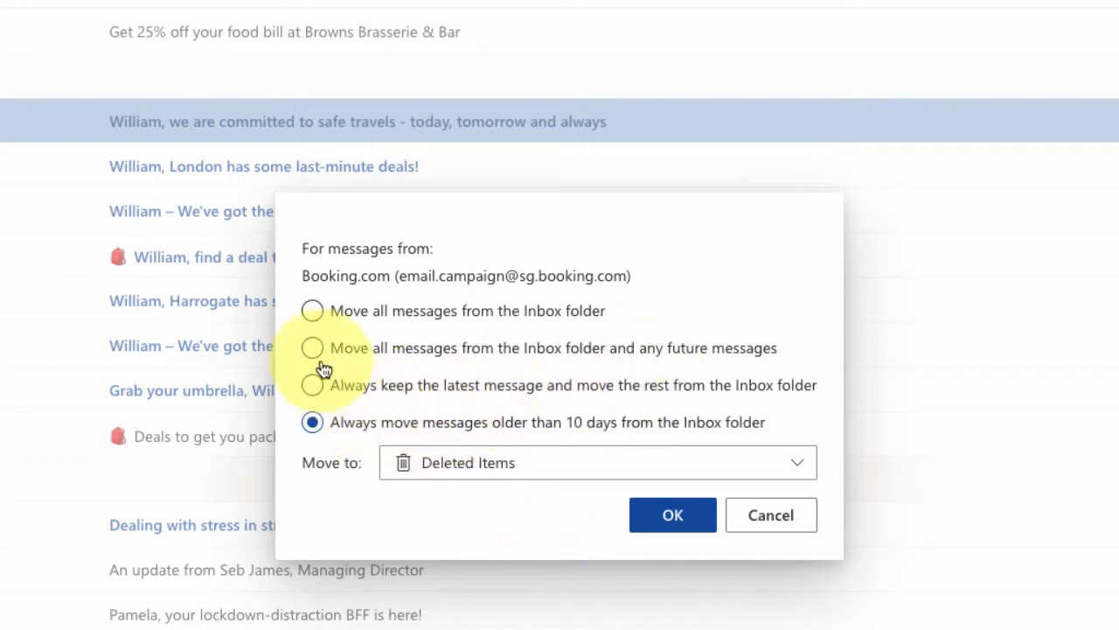
left_click(324, 390)
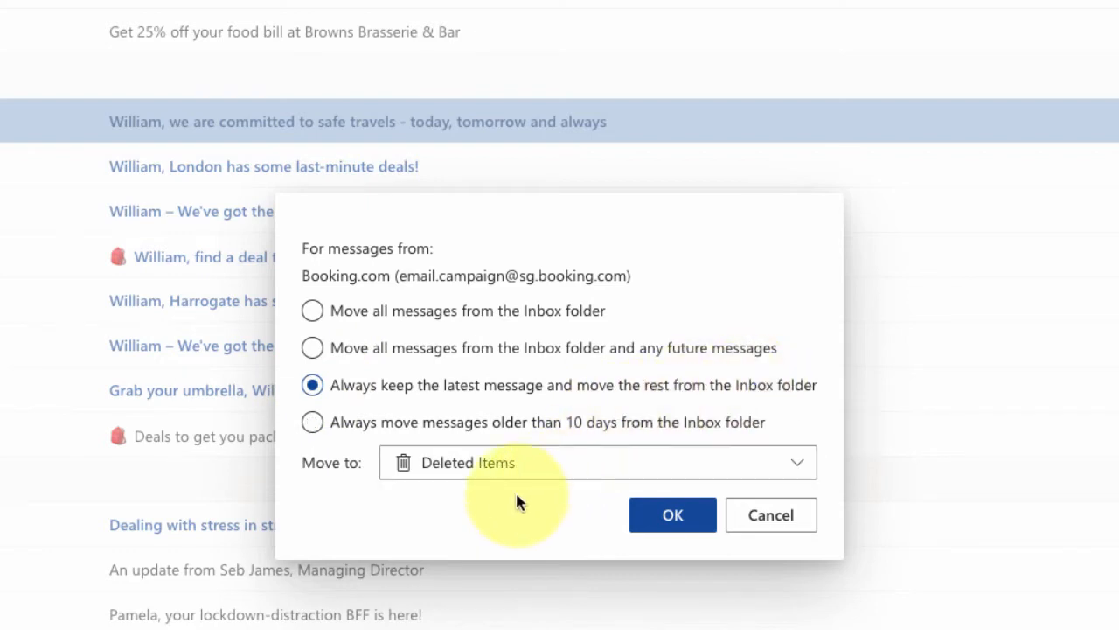
left_click(662, 510)
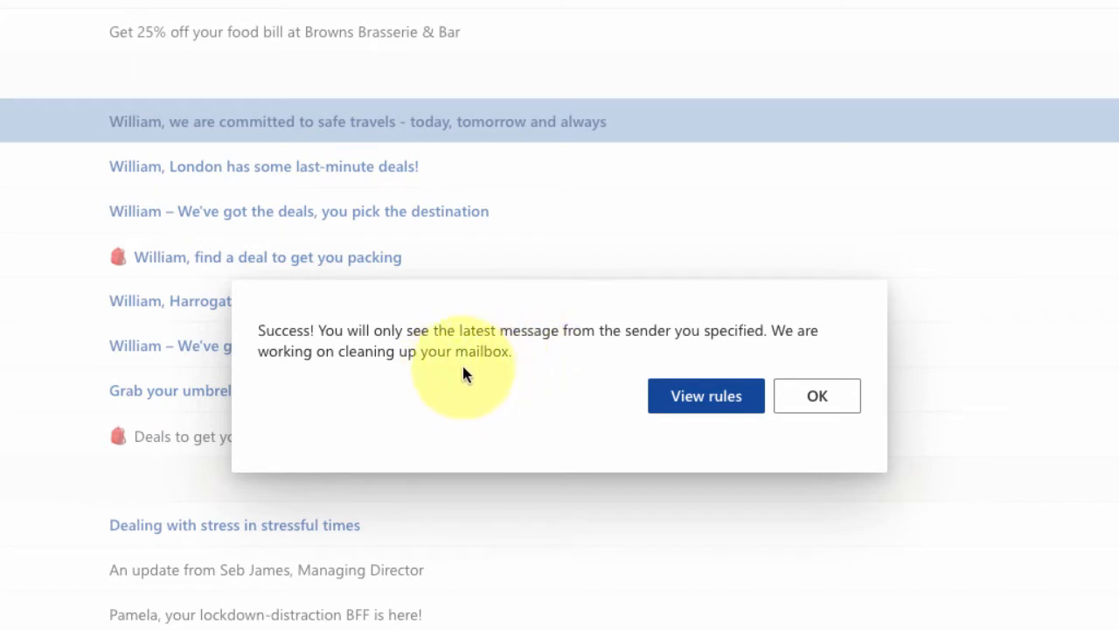
left_click(817, 398)
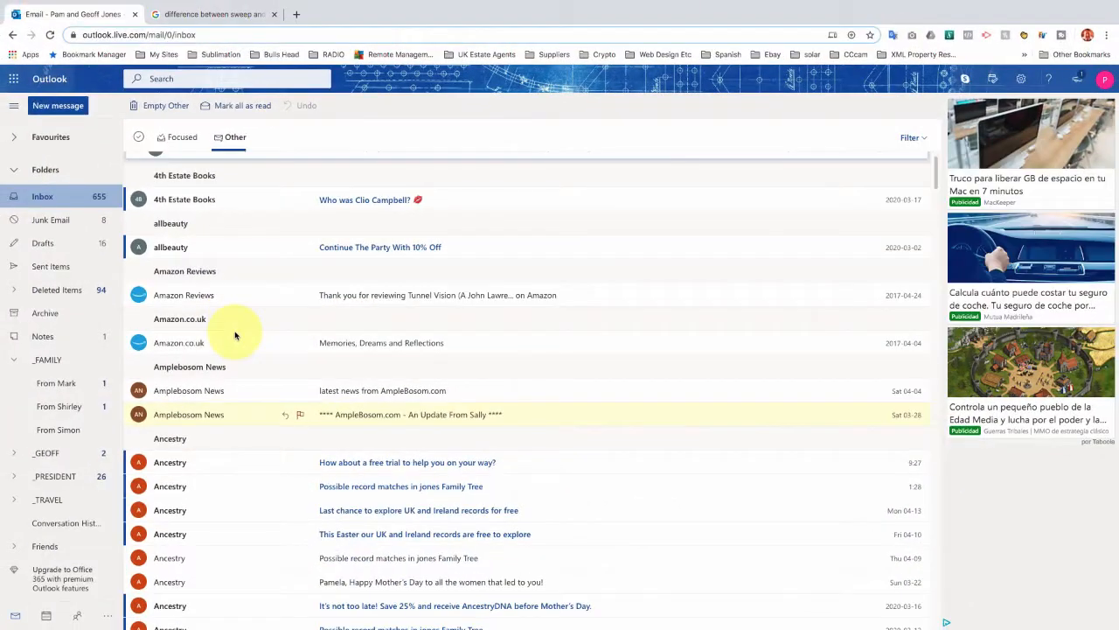
- Check the Booking.com group in the Other inbox for the effect of the sweep
scroll(234, 335, "down", 15)
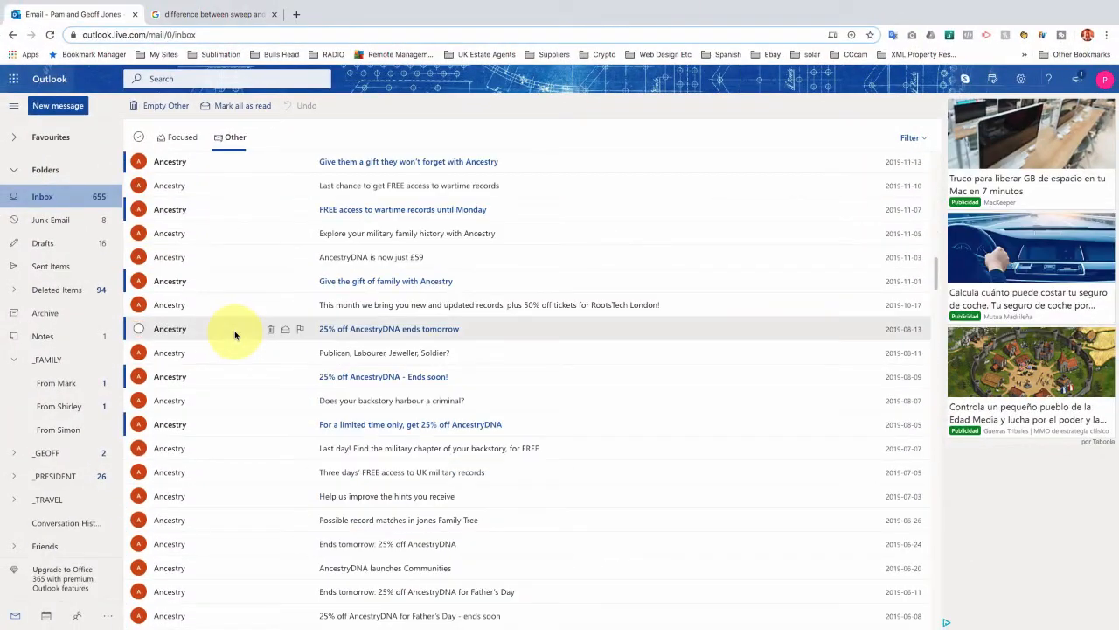
scroll(235, 335, "down", 10)
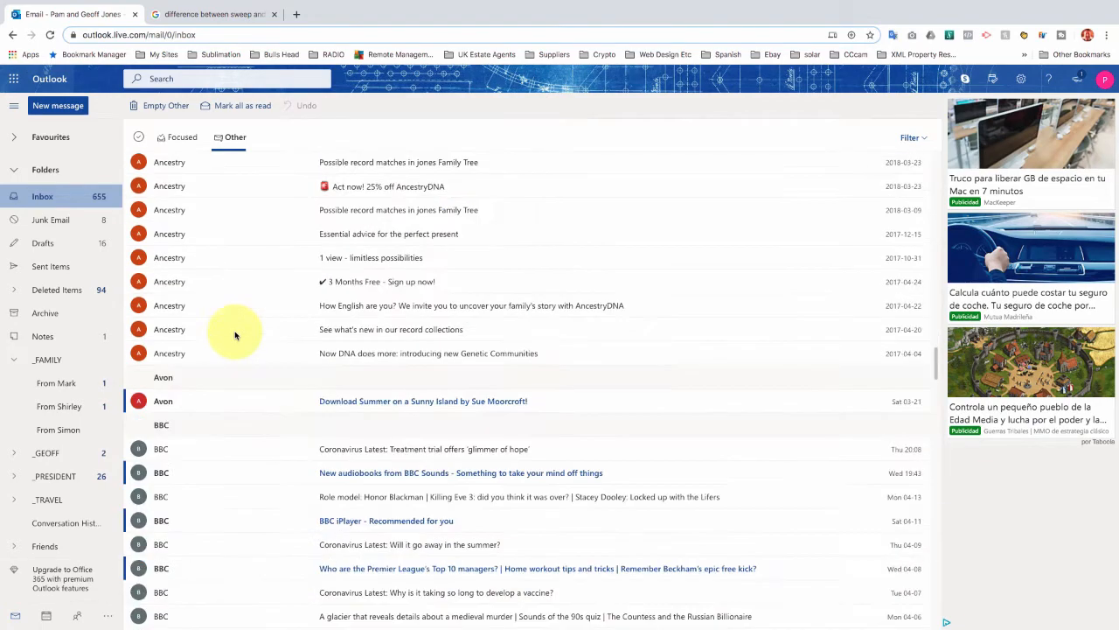
scroll(235, 332, "down", 8)
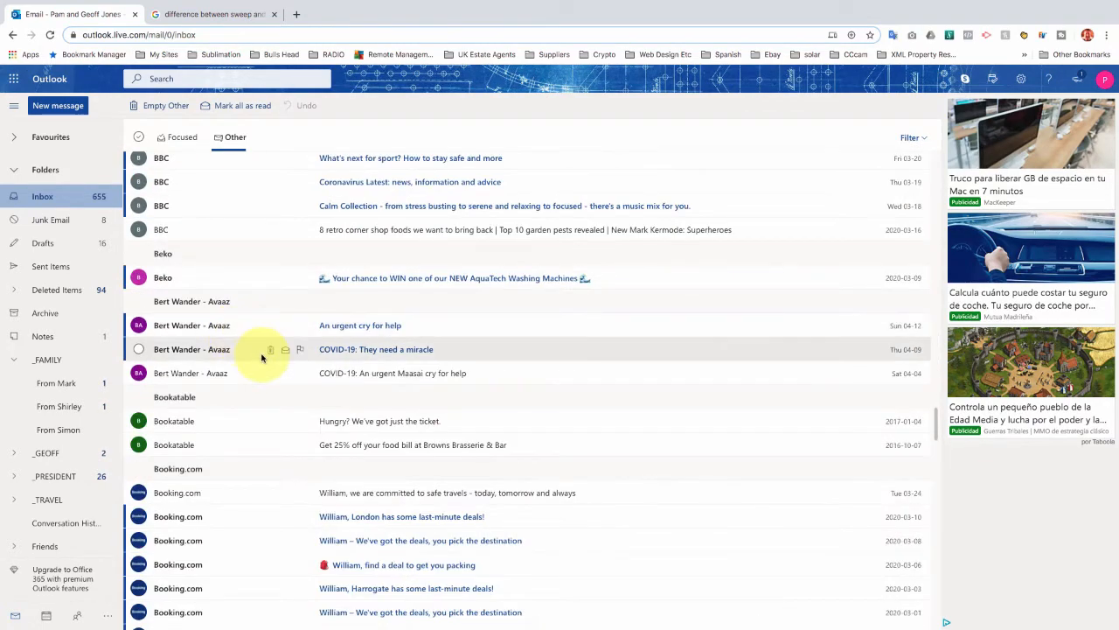
scroll(262, 354, "down", 1)
scroll(262, 357, "down", 3)
scroll(250, 320, "up", 1)
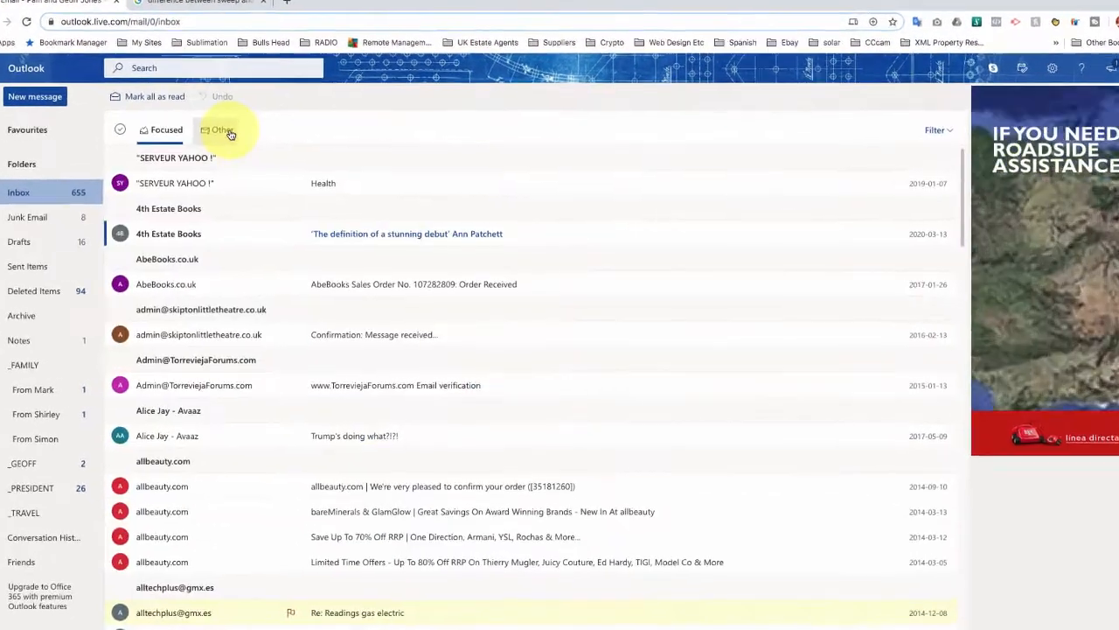
- Return to the Other inbox and reload the mailbox page
left_click(225, 131)
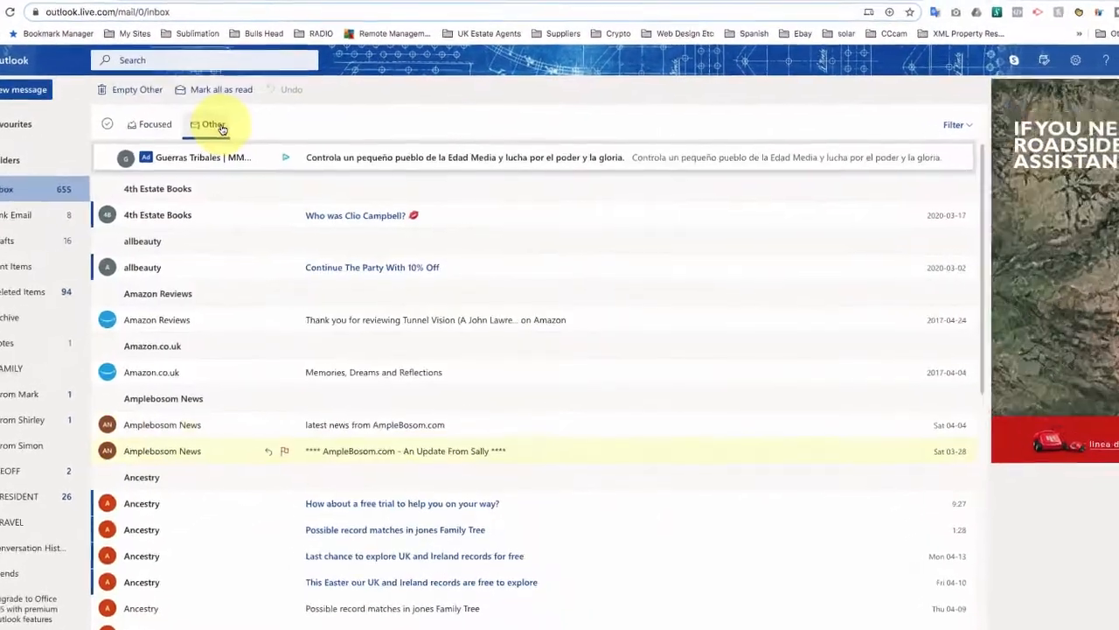
right_click(174, 101)
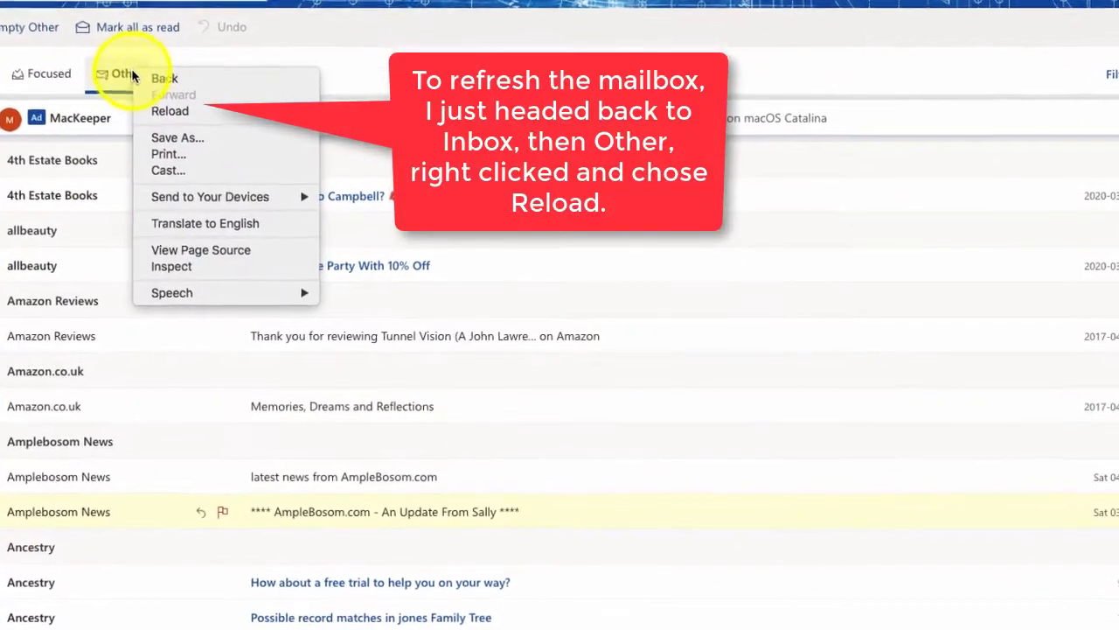
left_click(160, 109)
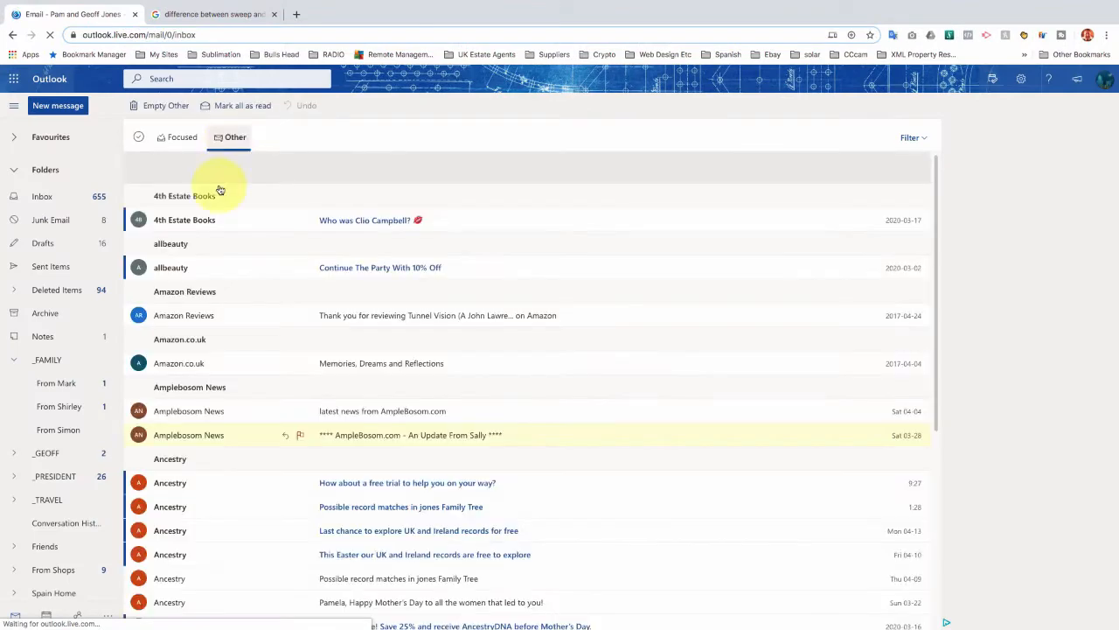
- Find the Booking.com group in the refreshed Other inbox and select its message
scroll(261, 335, "down", 10)
scroll(259, 337, "down", 10)
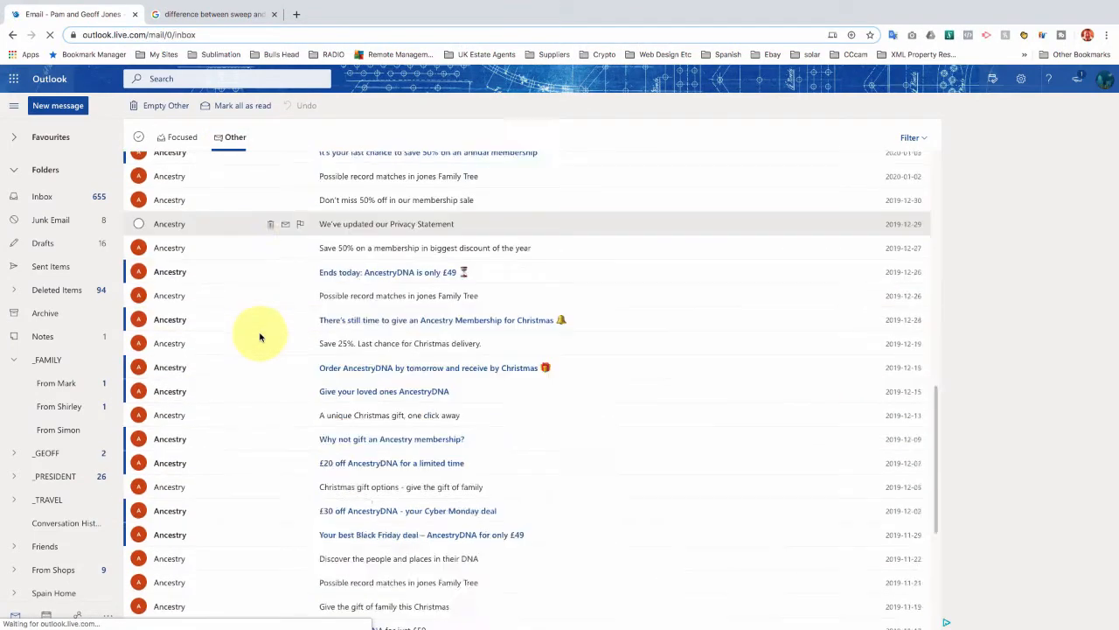
scroll(260, 337, "down", 10)
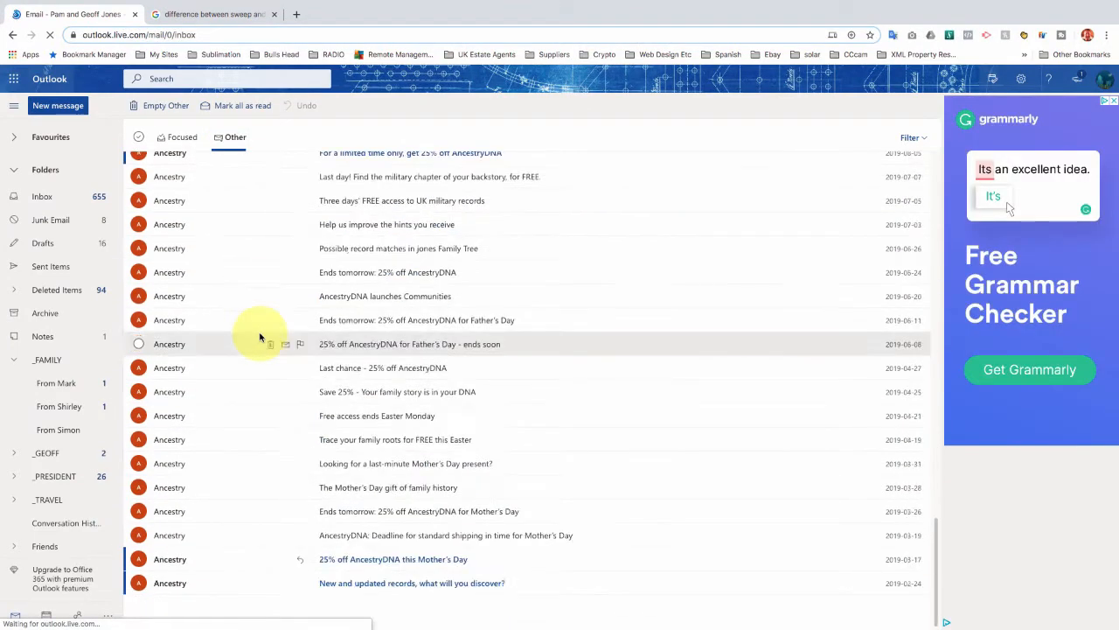
scroll(260, 337, "down", 10)
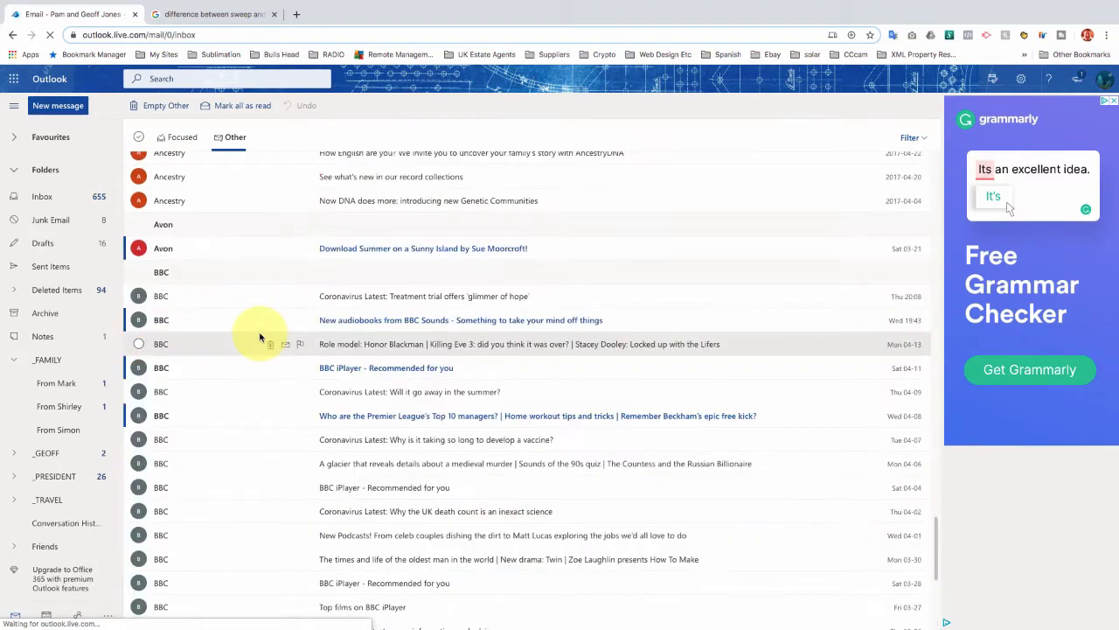
scroll(259, 337, "down", 5)
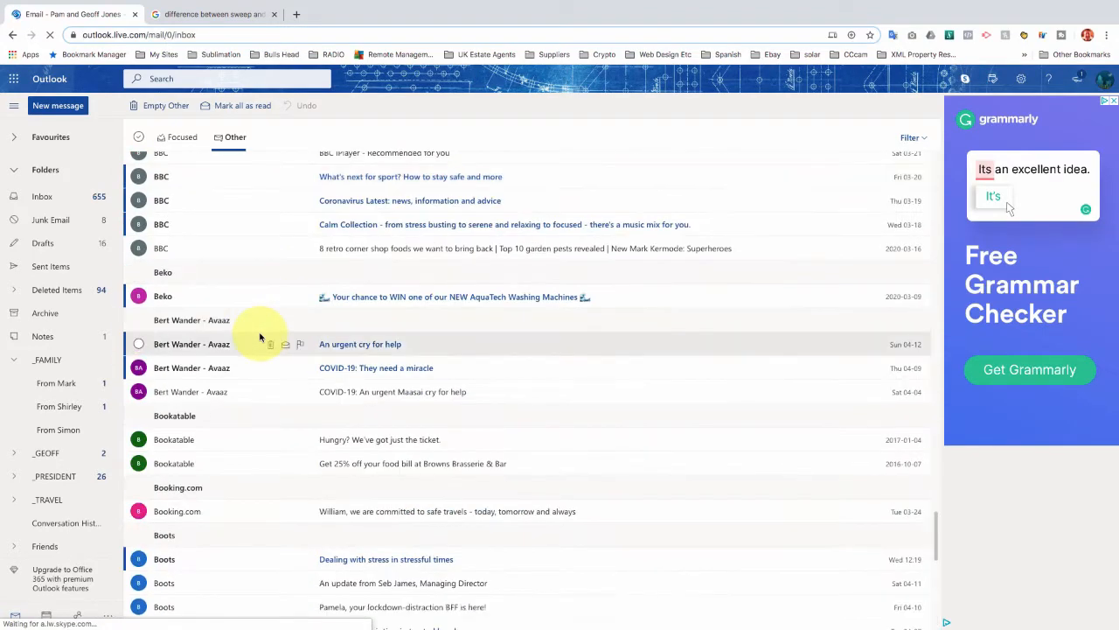
scroll(260, 336, "down", 1)
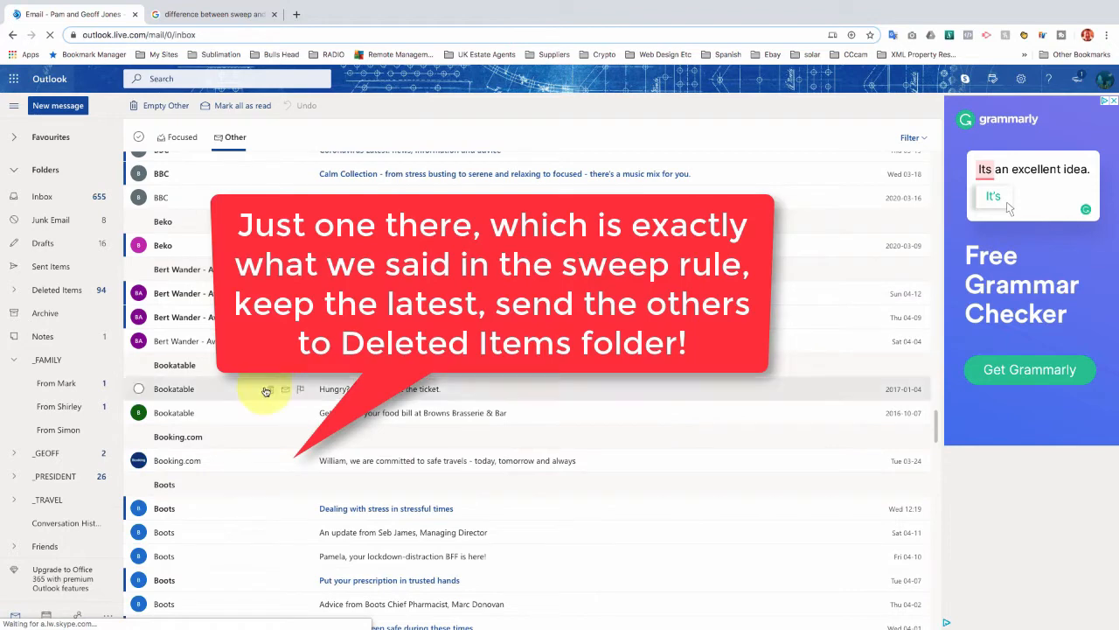
left_click(179, 453)
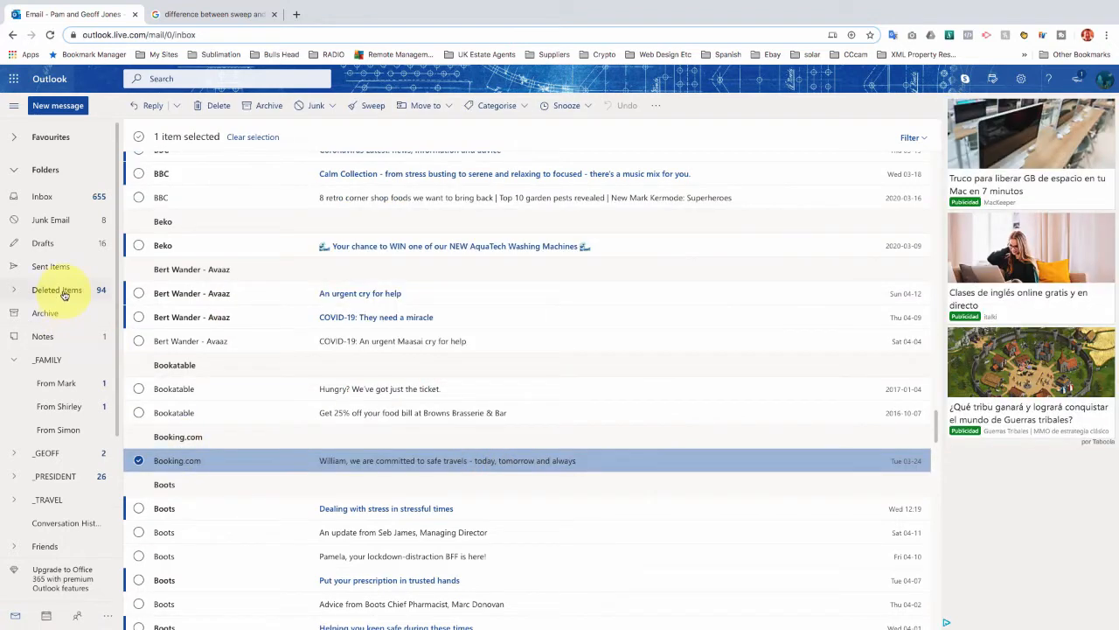
- Open the Deleted Items folder and find the swept Booking.com messages
left_click(63, 291)
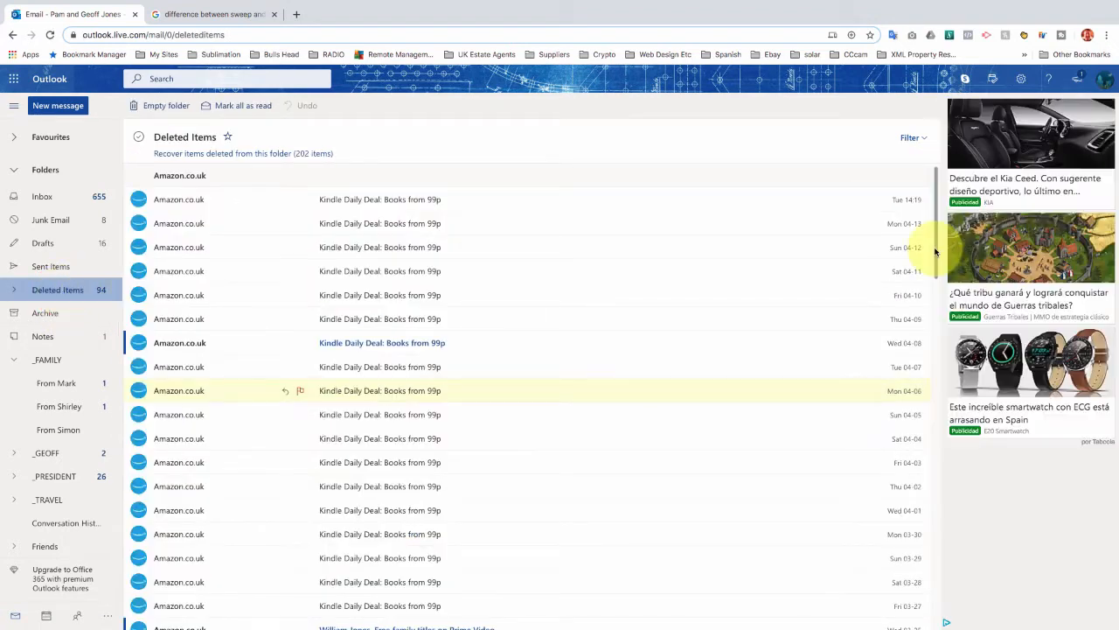
left_click_drag(936, 250, 946, 501)
scroll(362, 257, "down", 10)
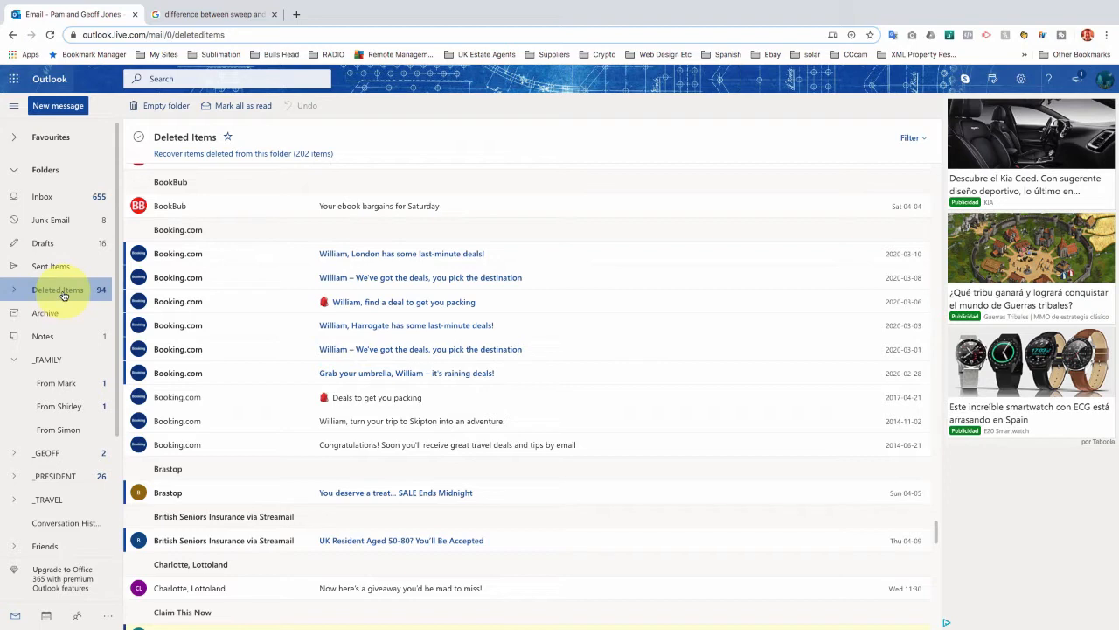
- Examine the available actions and move destinations for the first Booking.com message in Deleted Items
left_click(138, 255)
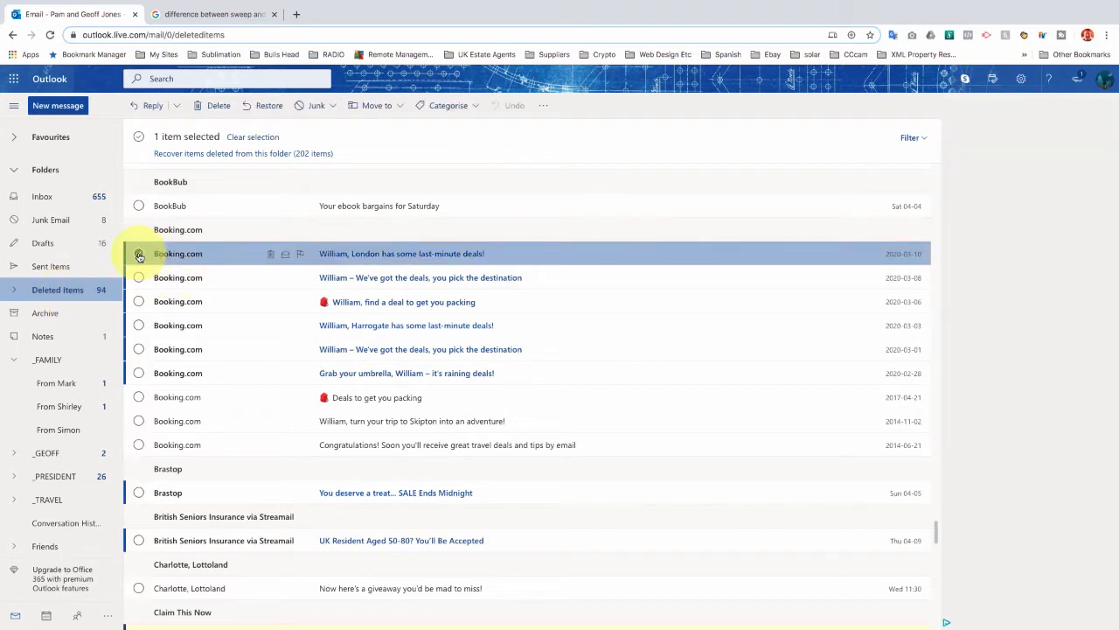
right_click(151, 253)
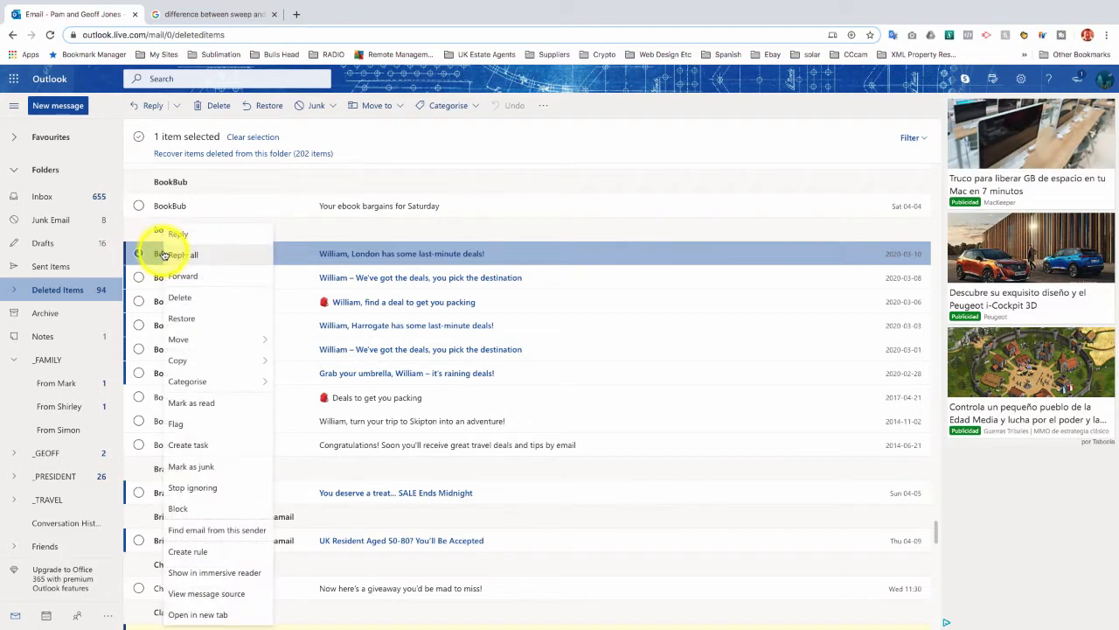
mouse_move(242, 337)
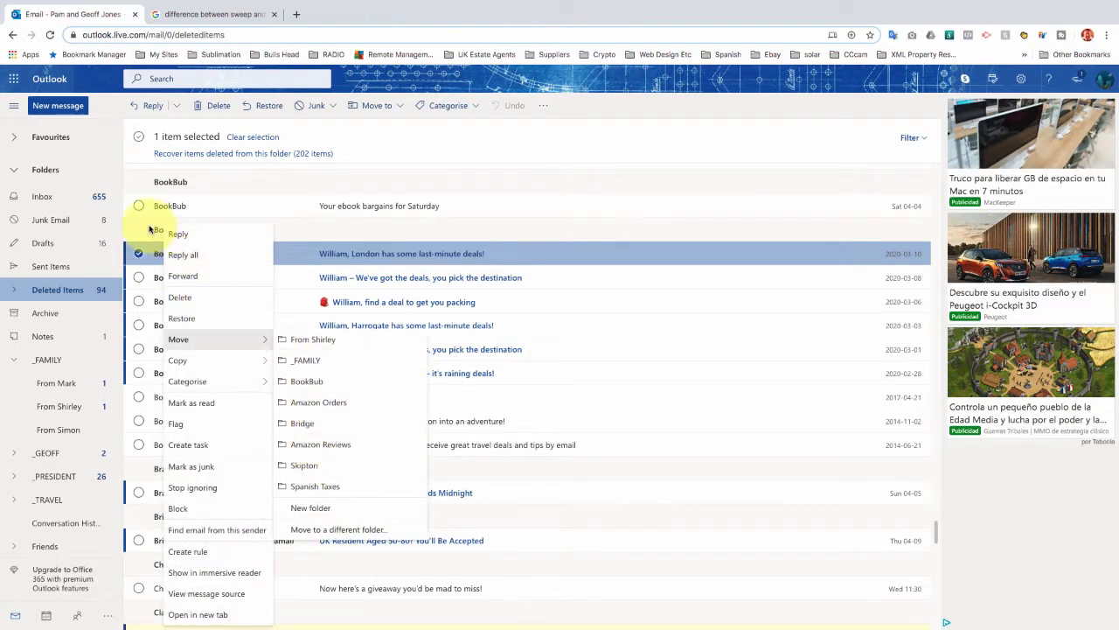
left_click(33, 289)
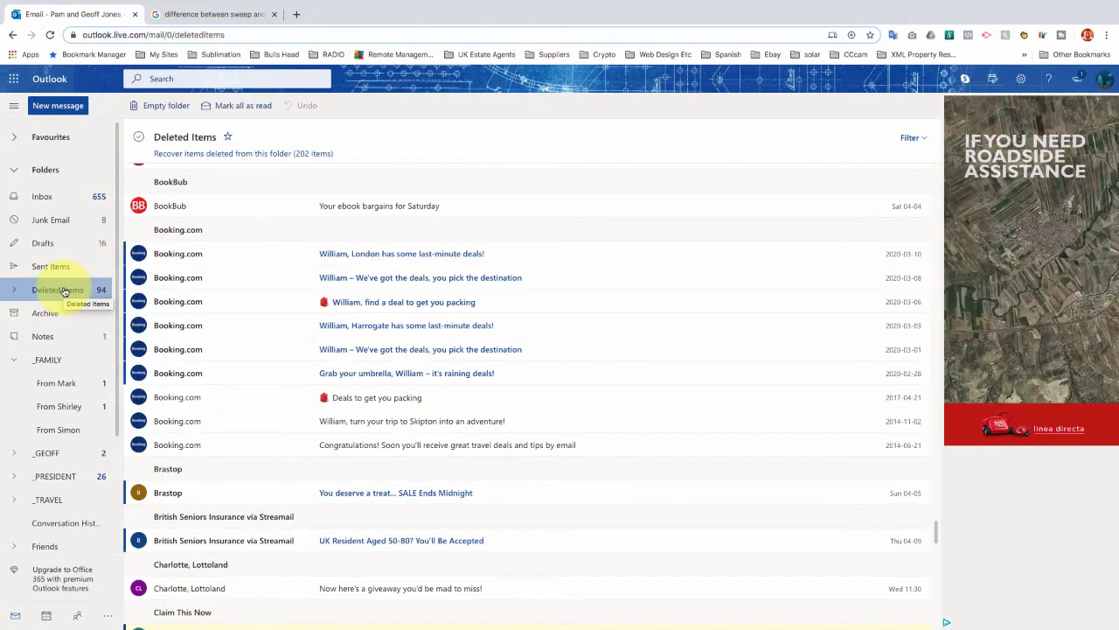
- Empty the Deleted Items folder, permanently deleting all its messages
right_click(63, 291)
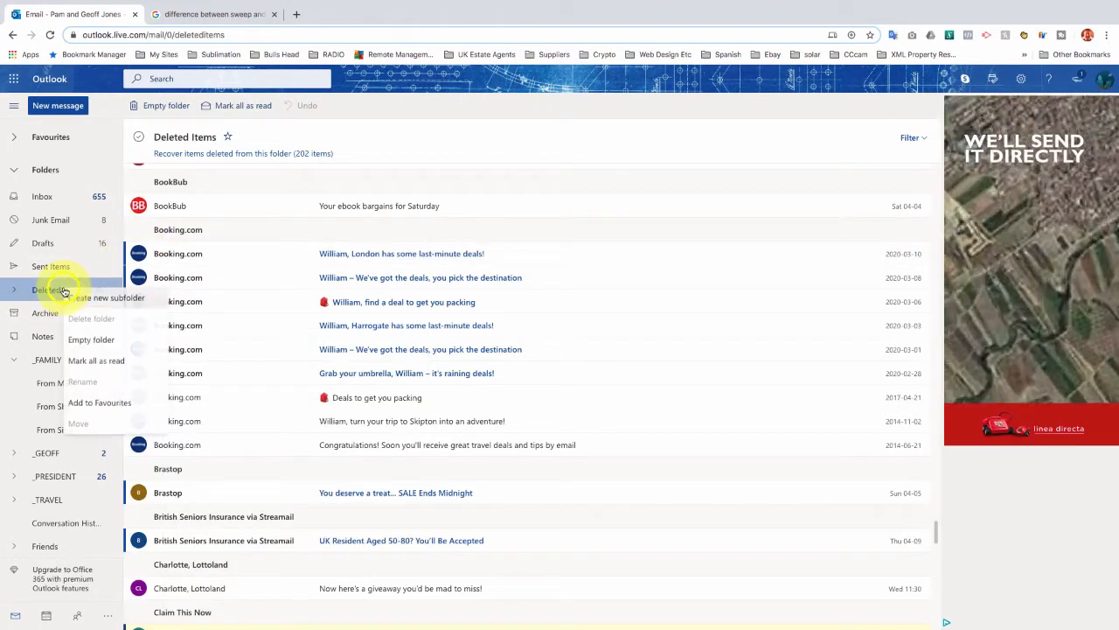
left_click(72, 339)
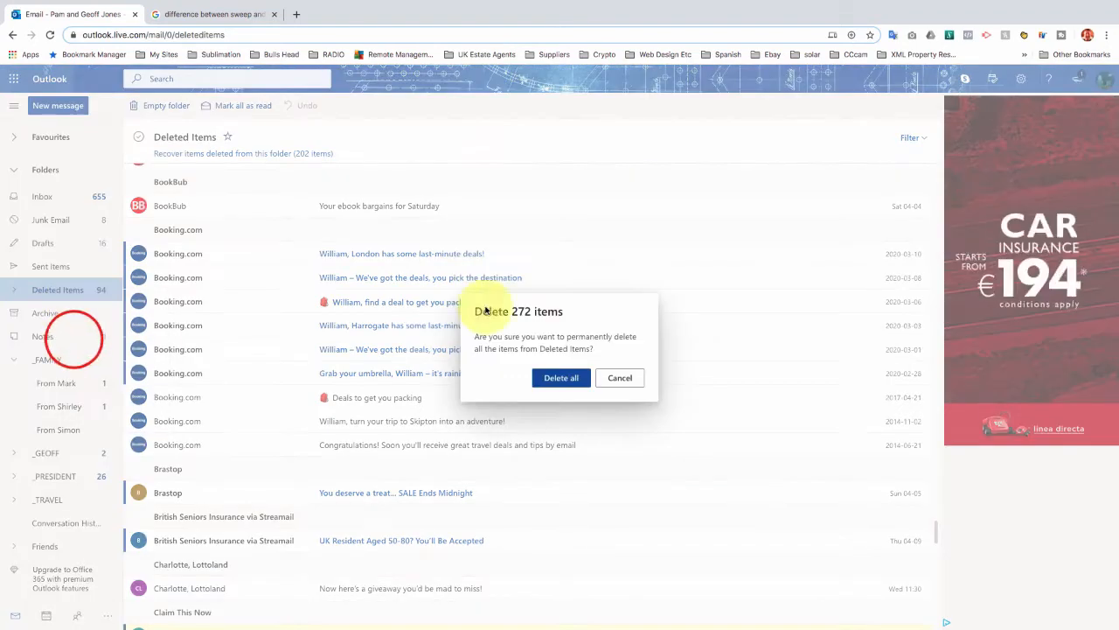
left_click(557, 379)
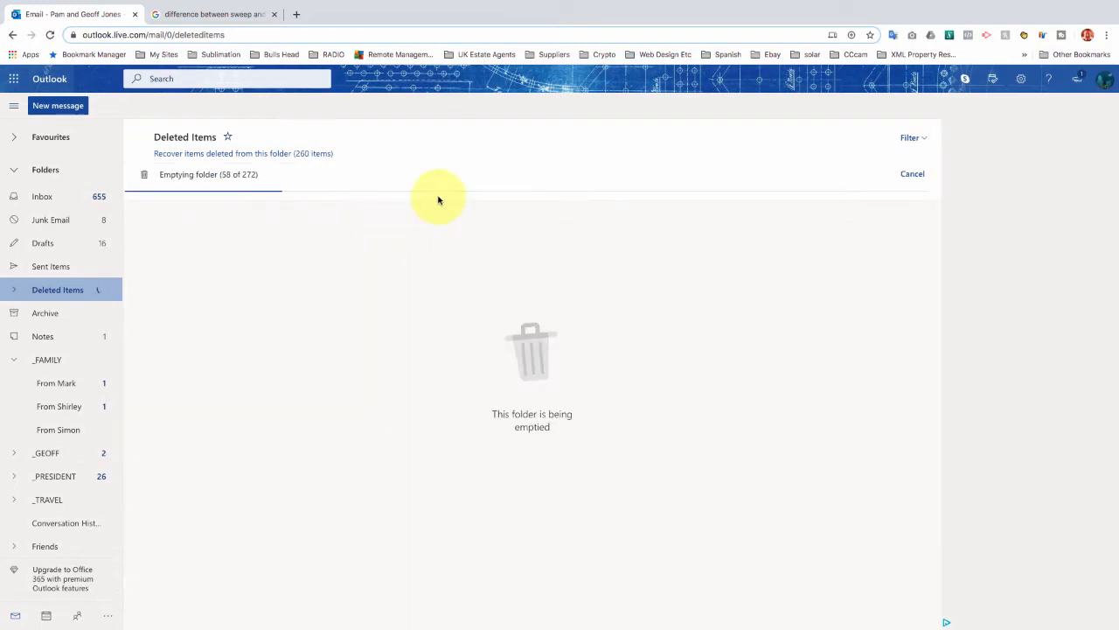
- Return to the Other inbox and look through the Booking.com group and the senders after it for messages to sweep
left_click(70, 195)
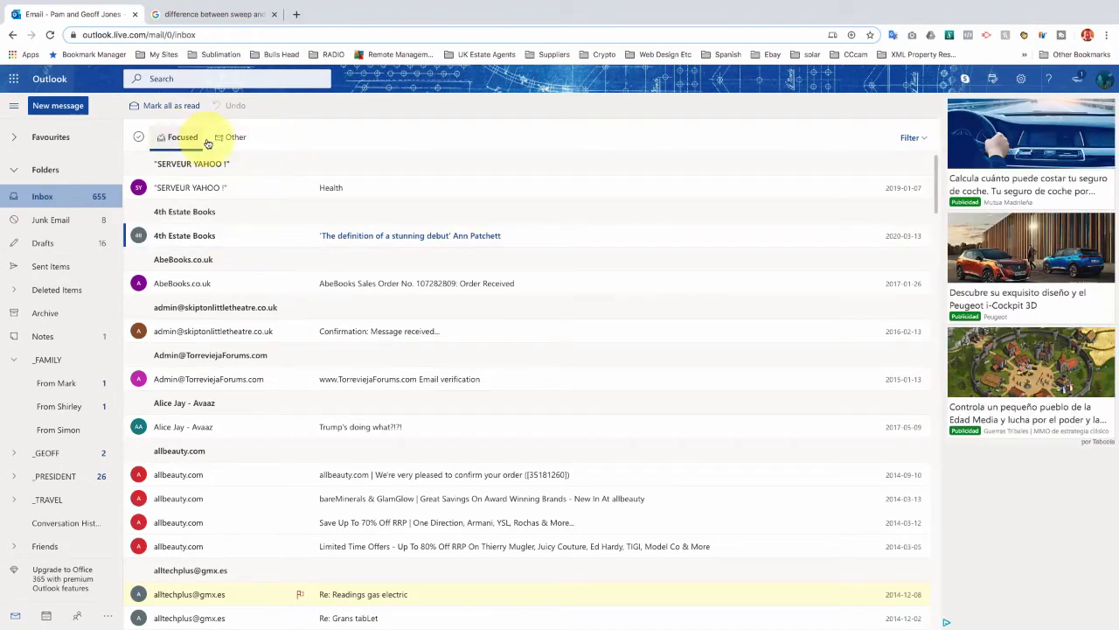
left_click(235, 138)
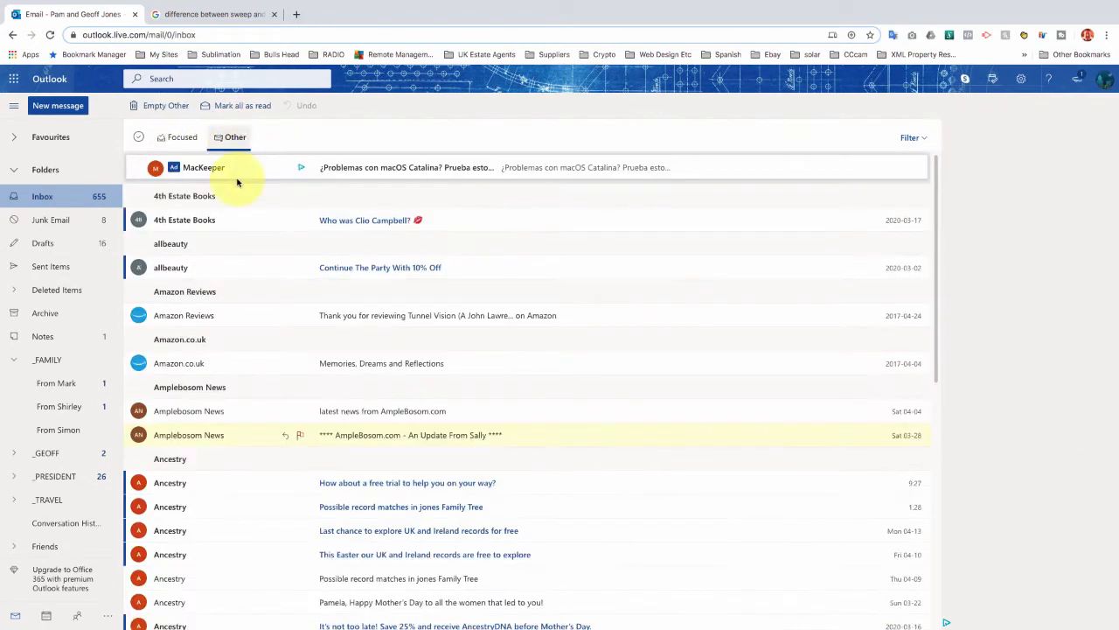
scroll(288, 395, "down", 6)
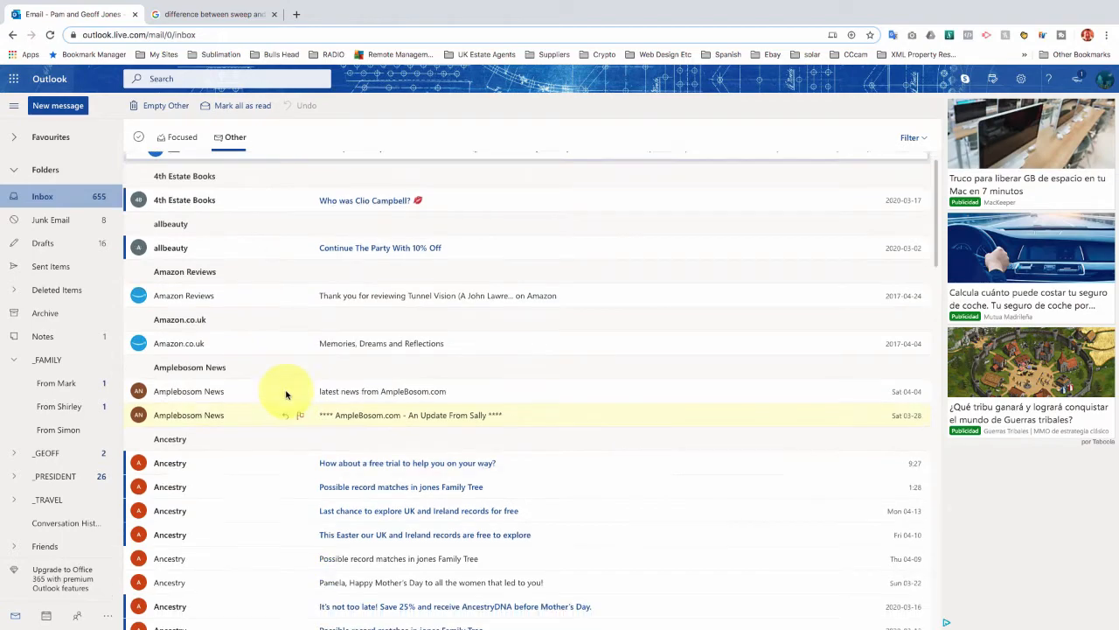
scroll(286, 393, "down", 10)
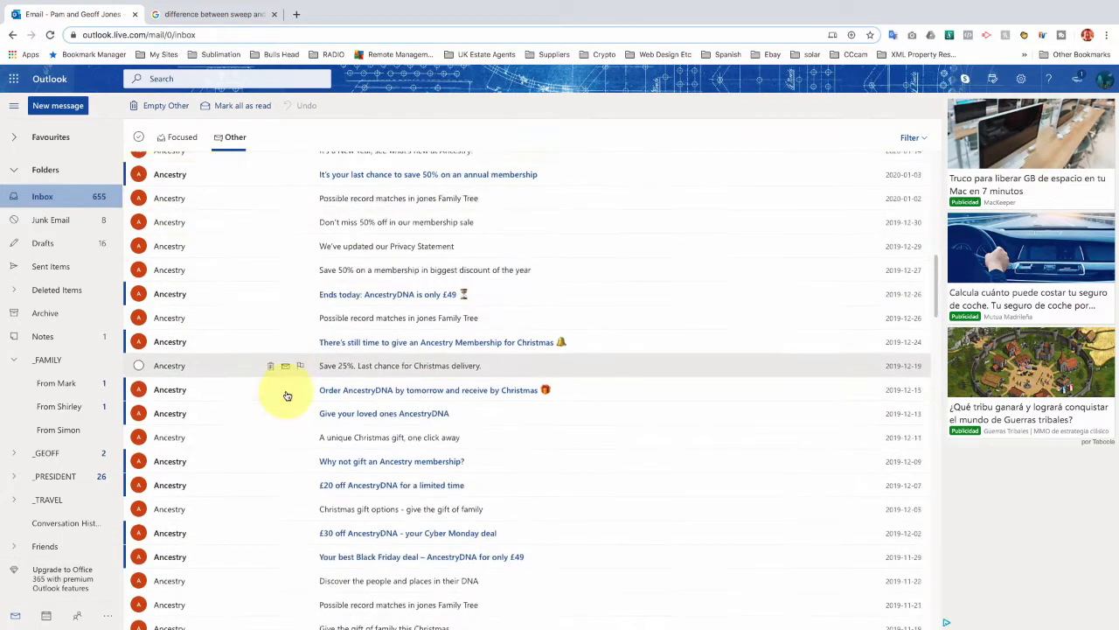
scroll(286, 395, "down", 15)
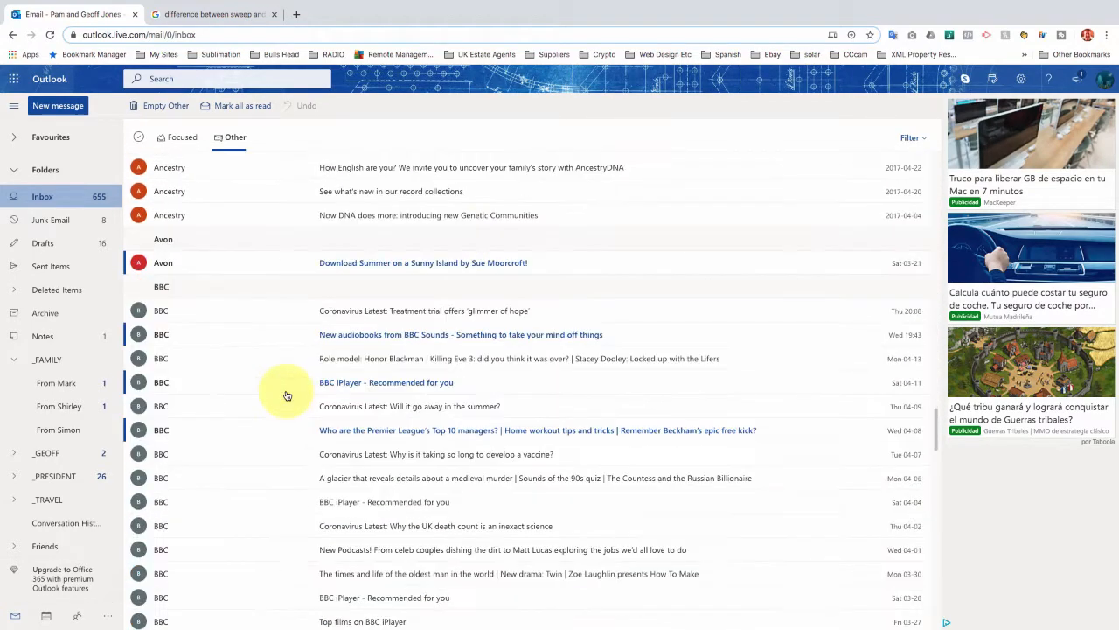
scroll(286, 395, "down", 5)
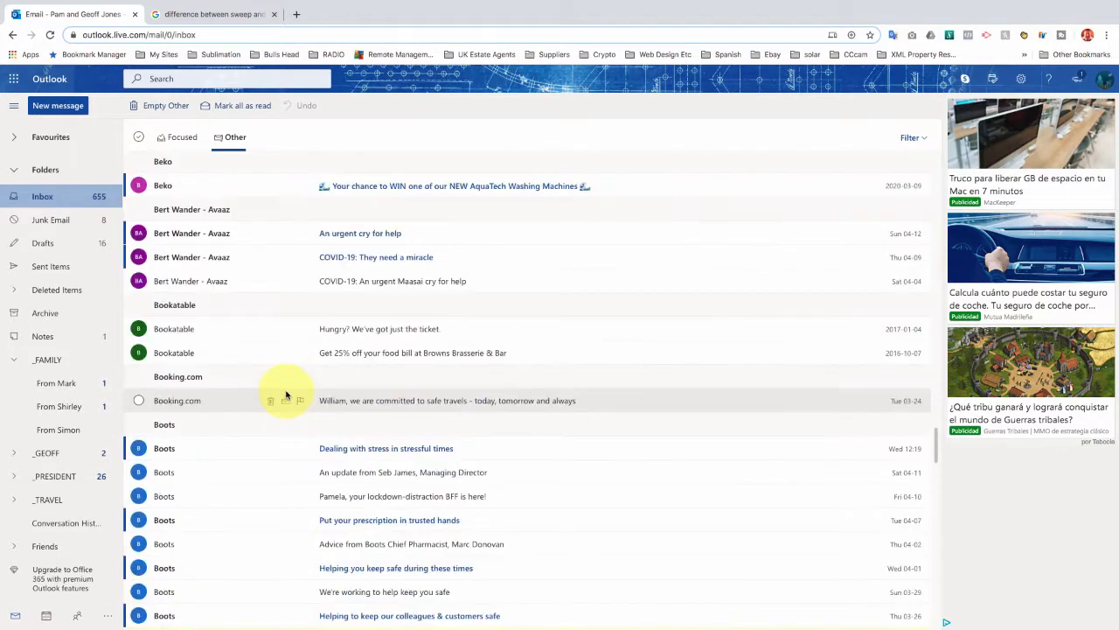
scroll(286, 395, "down", 4)
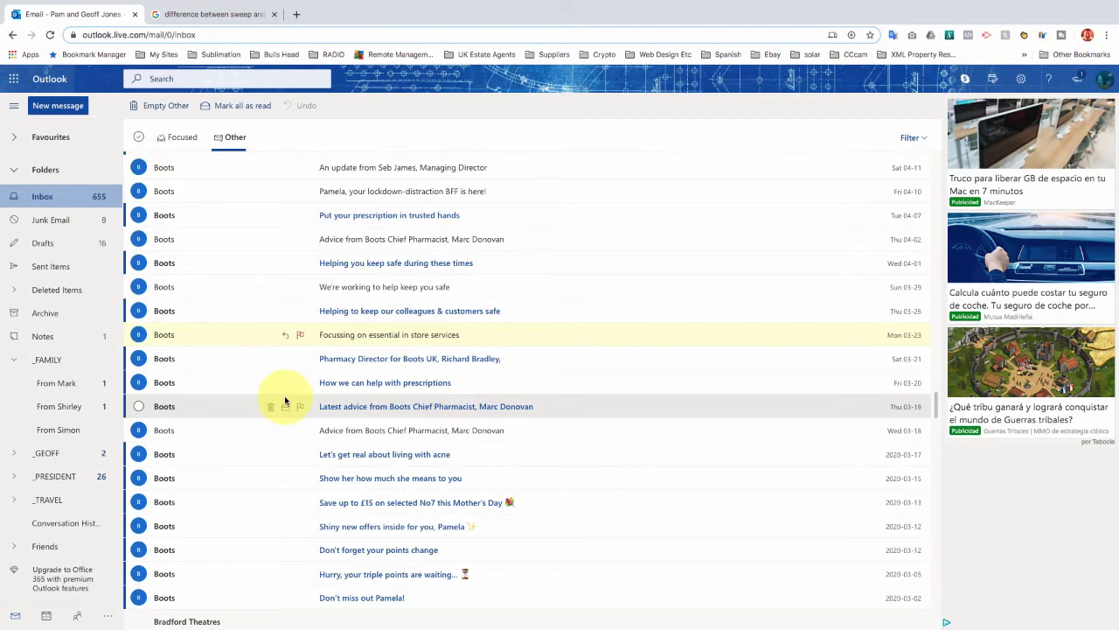
scroll(284, 400, "down", 4)
scroll(284, 399, "up", 3)
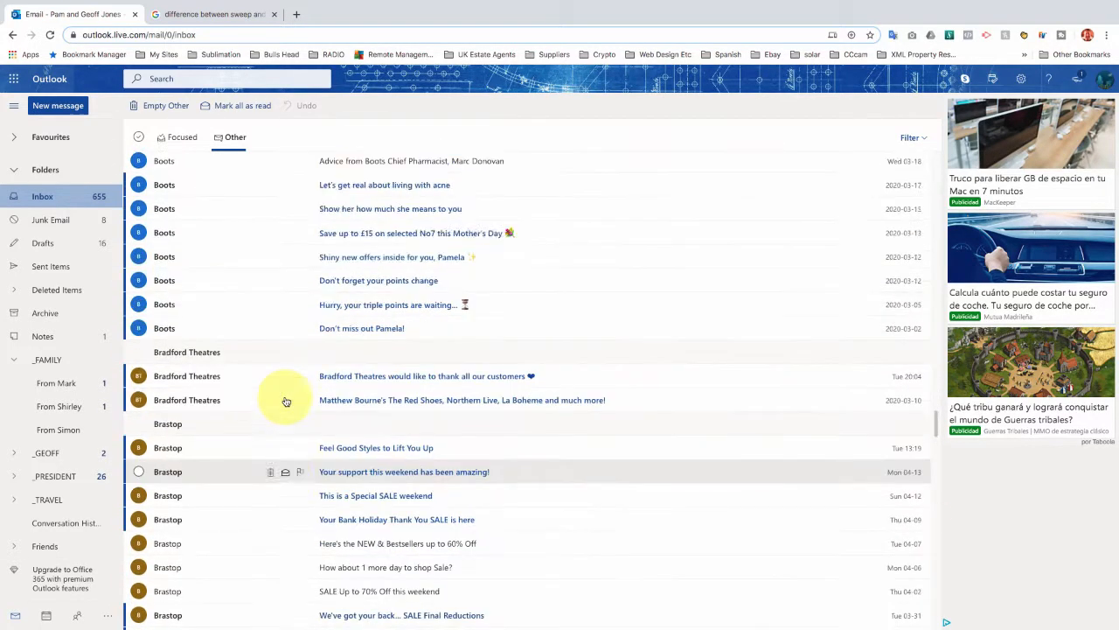
scroll(271, 385, "up", 4)
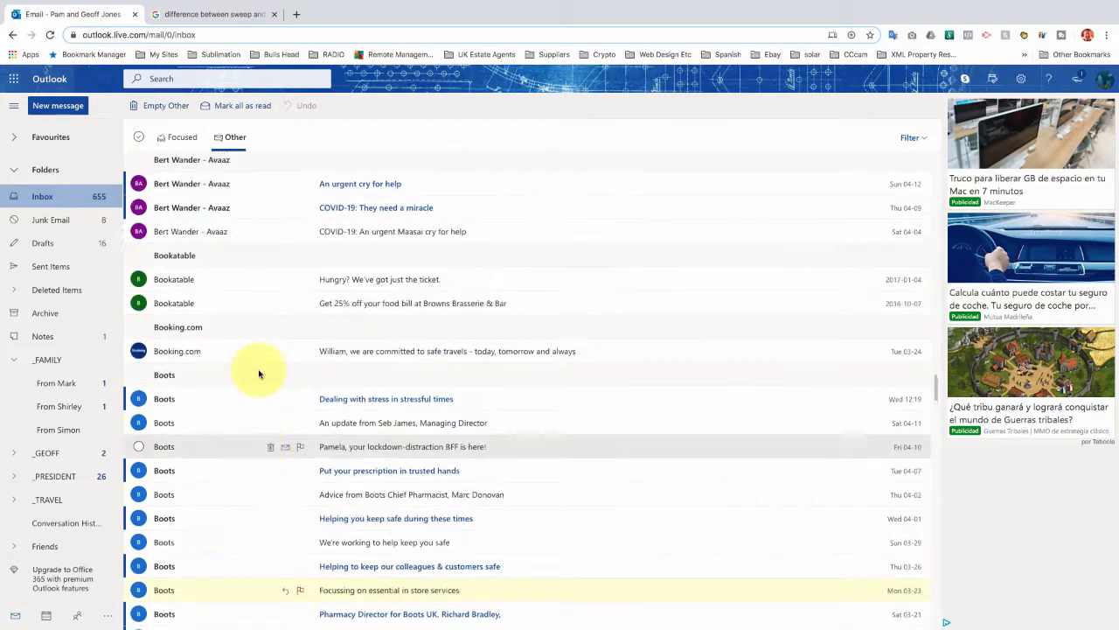
- Sweep the Boots messages by always keeping the latest one and moving the rest from the Inbox to Deleted Items
left_click(250, 429)
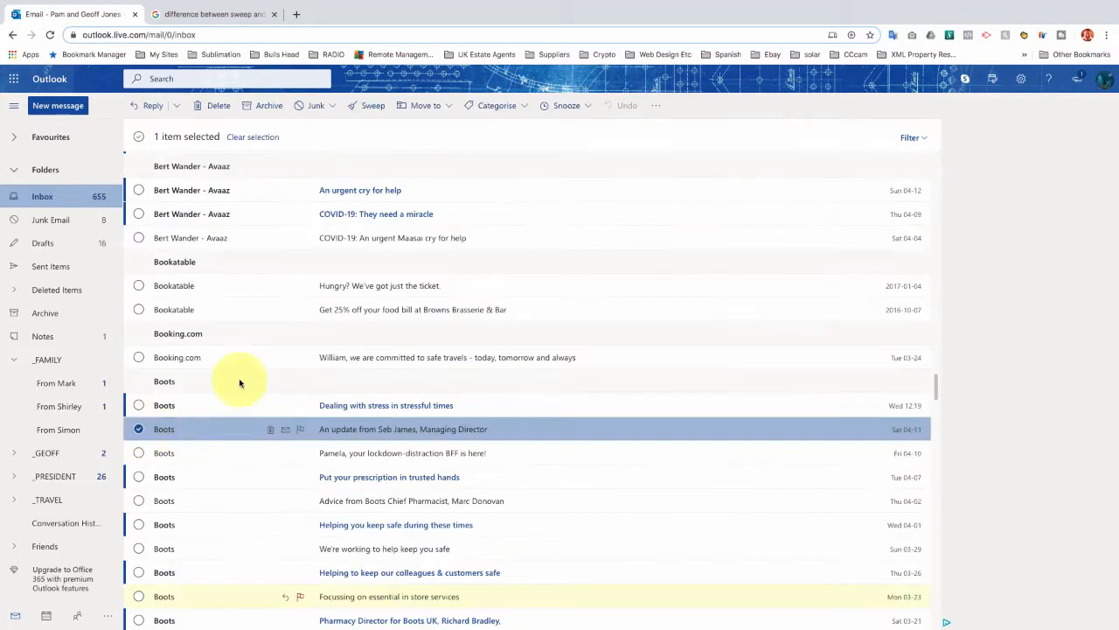
left_click(371, 106)
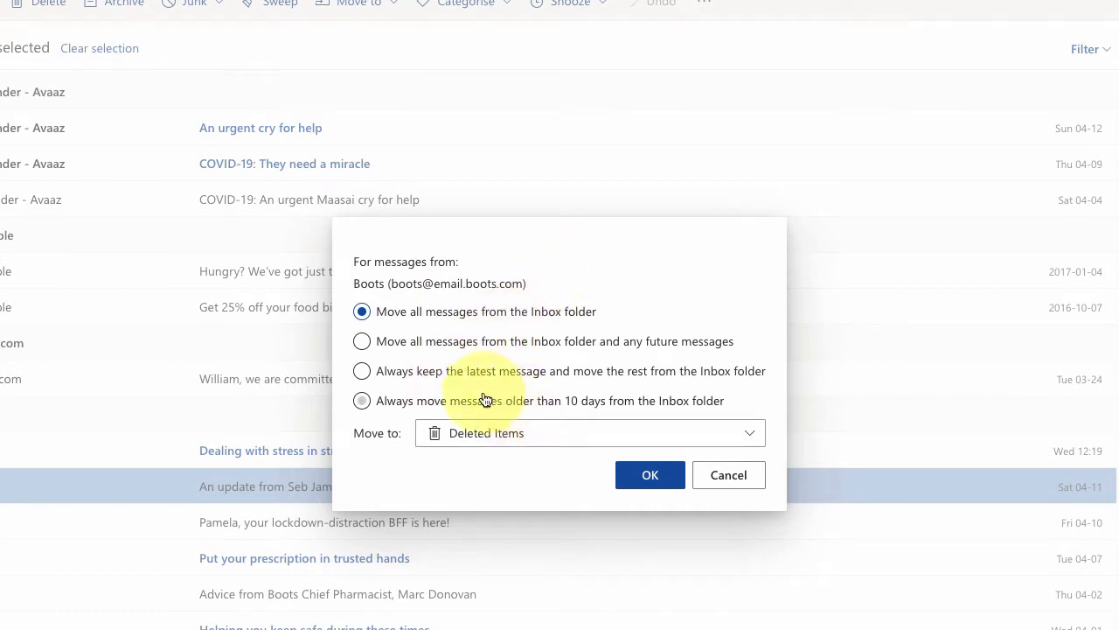
left_click(362, 373)
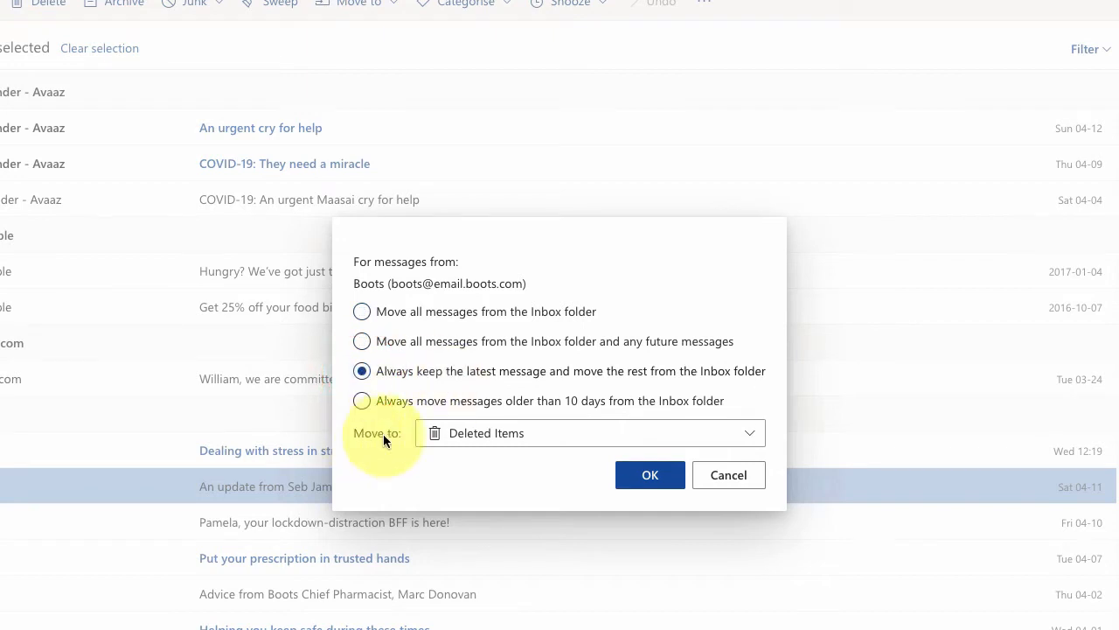
left_click(648, 480)
left_click(770, 383)
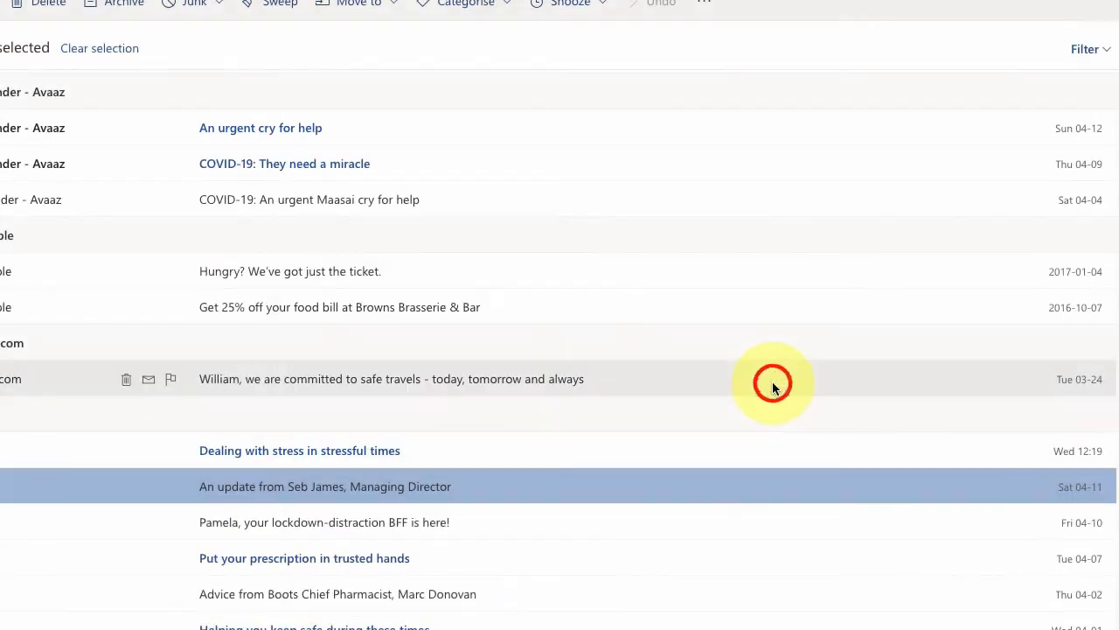
- Add the first Brastop message to the selection and sweep Boots and Brastop, always keeping the latest message and moving the rest to Deleted Items
scroll(320, 523, "down", 7)
left_click(140, 291)
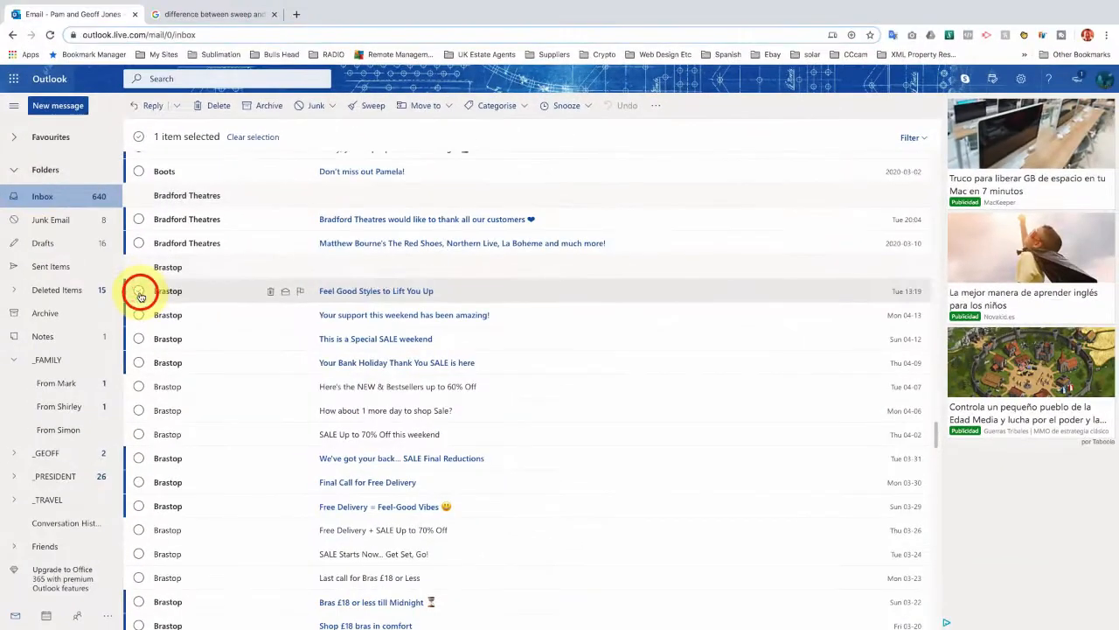
left_click(367, 105)
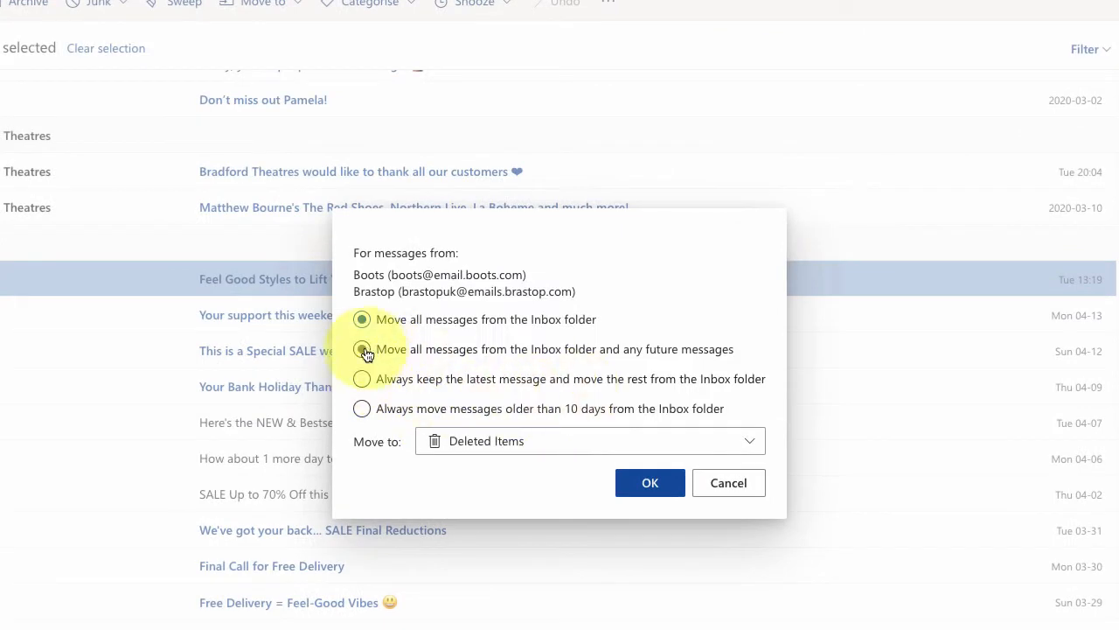
left_click(362, 380)
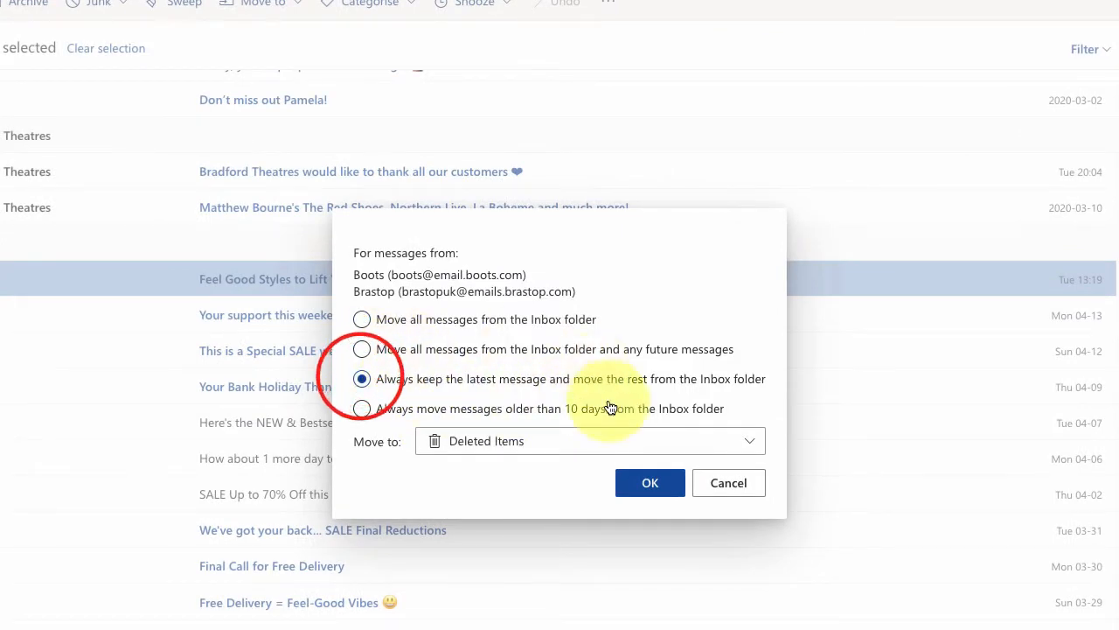
left_click(648, 482)
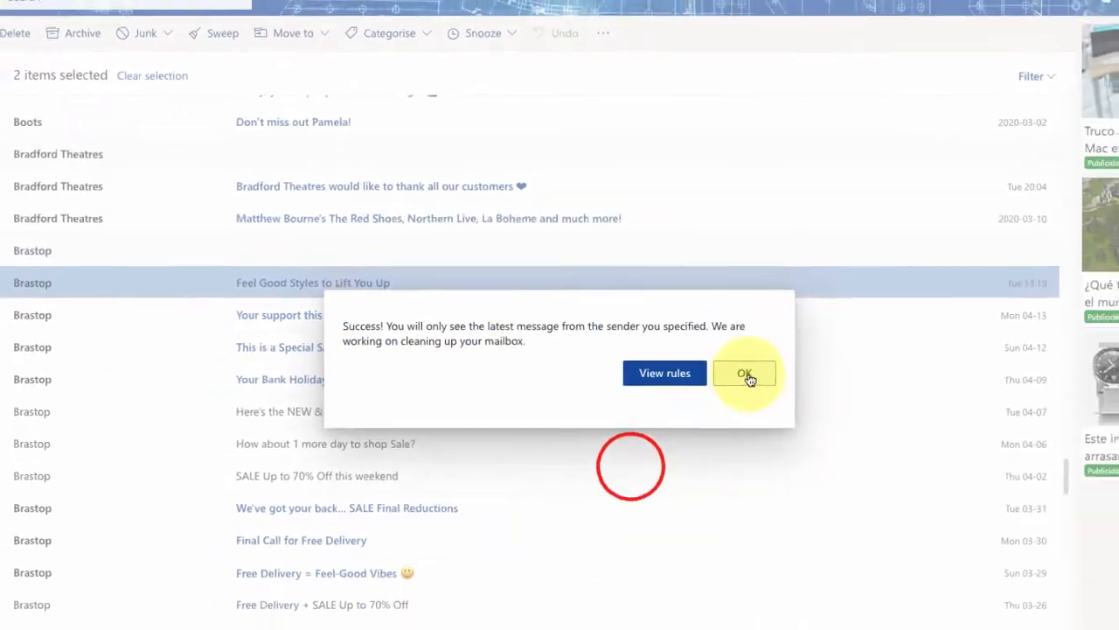
left_click(745, 374)
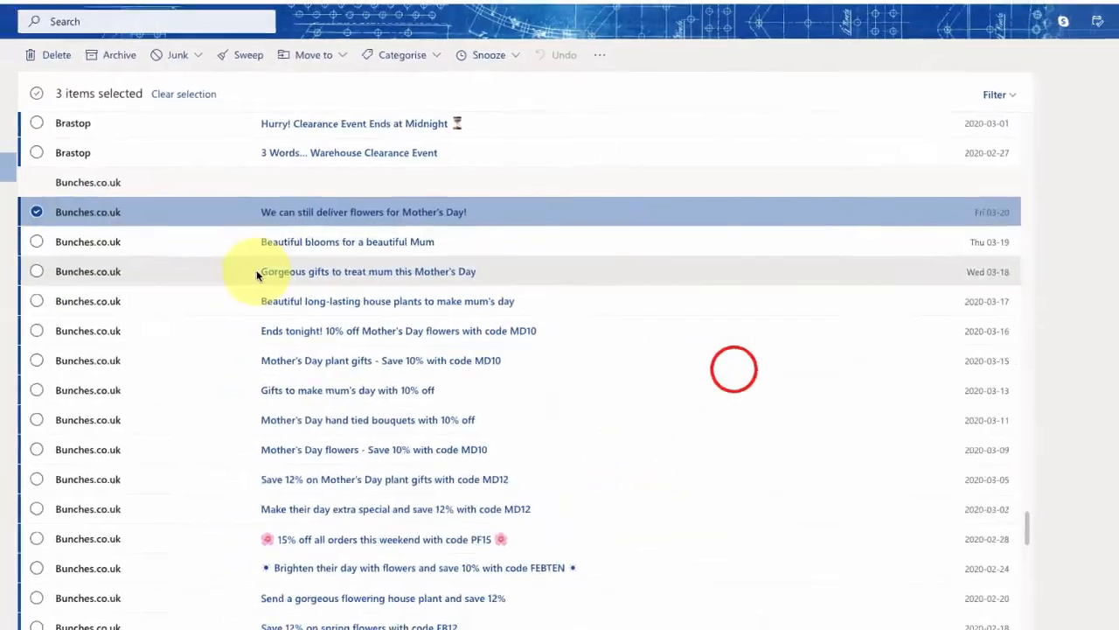
- Sweep the selected Boots, Brastop and Bunches.co.uk senders, always keeping the latest message and moving the rest to Deleted Items
left_click(222, 32)
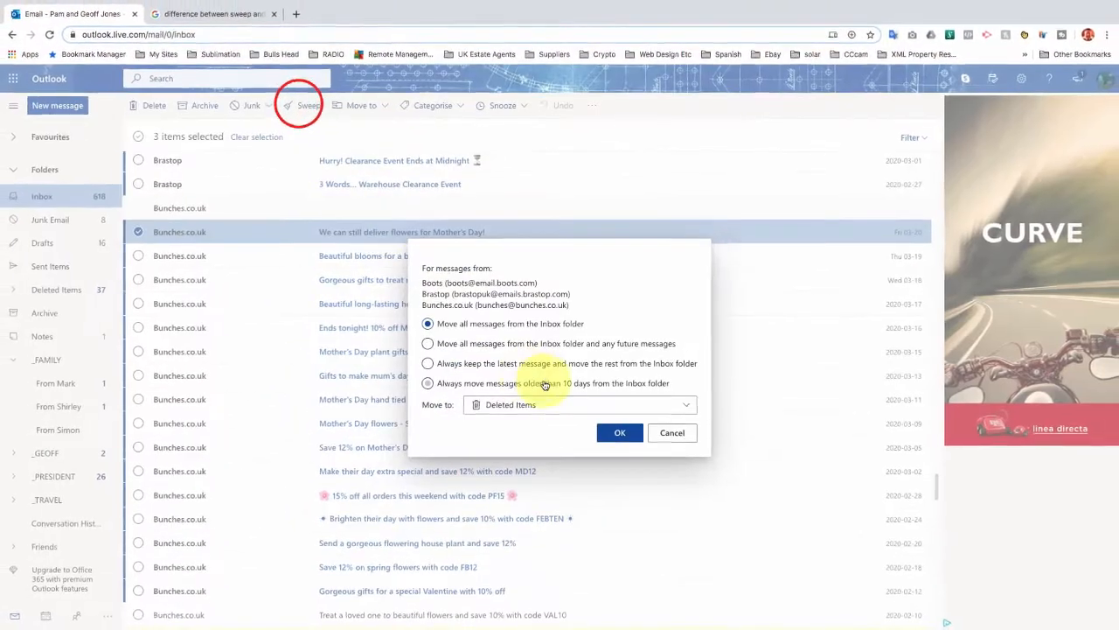
left_click(455, 363)
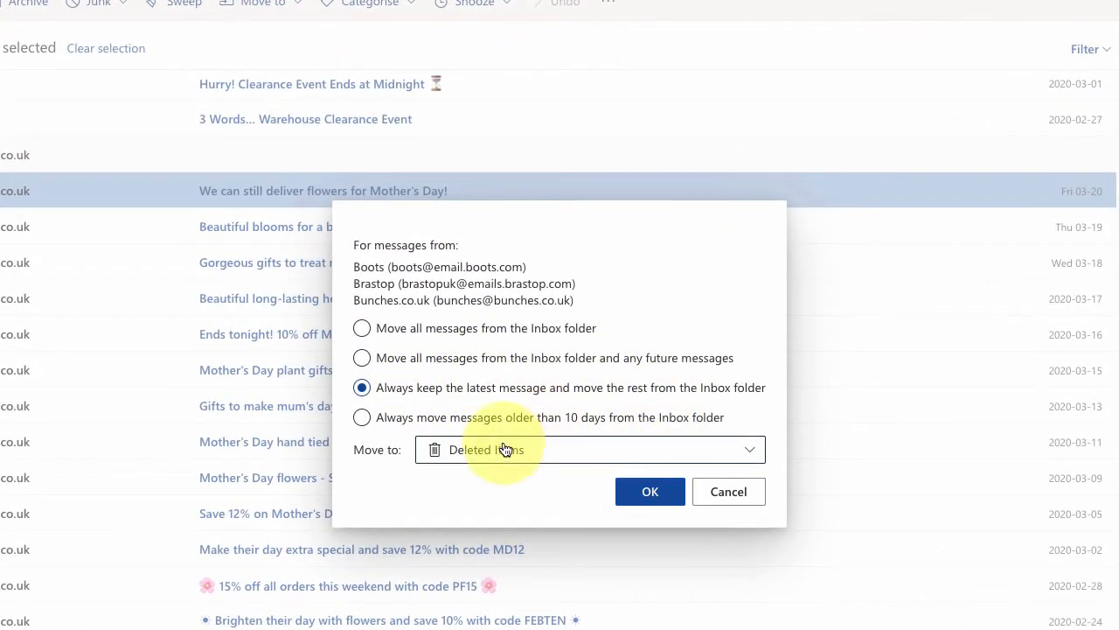
left_click(654, 495)
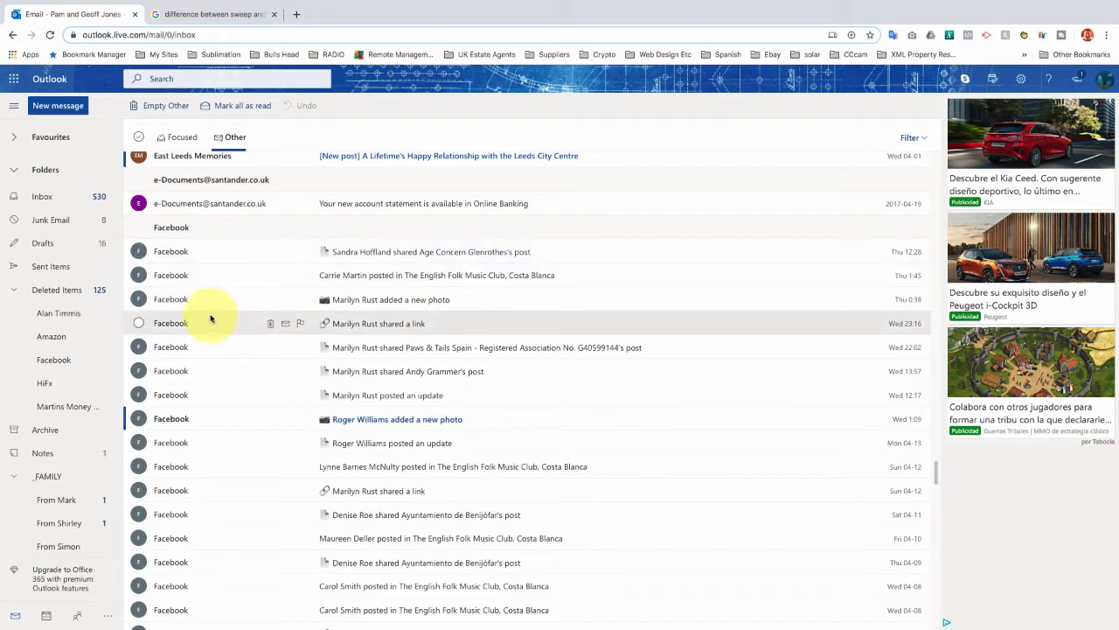
- Sweep the Facebook notifications by always moving messages older than 10 days from the Inbox to Deleted Items
left_click(139, 252)
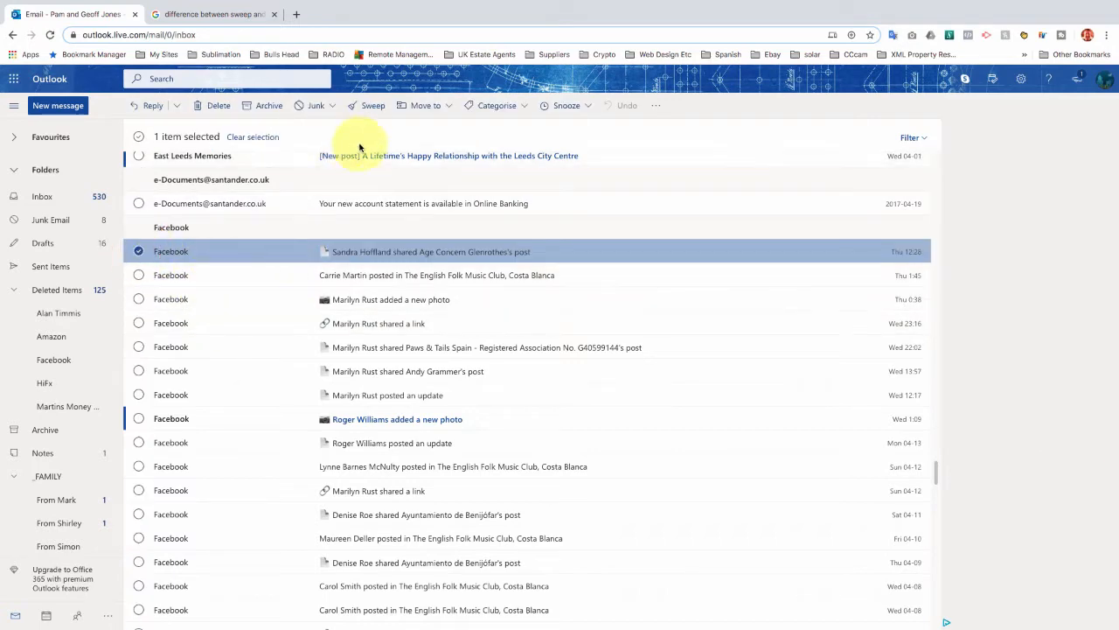
left_click(363, 103)
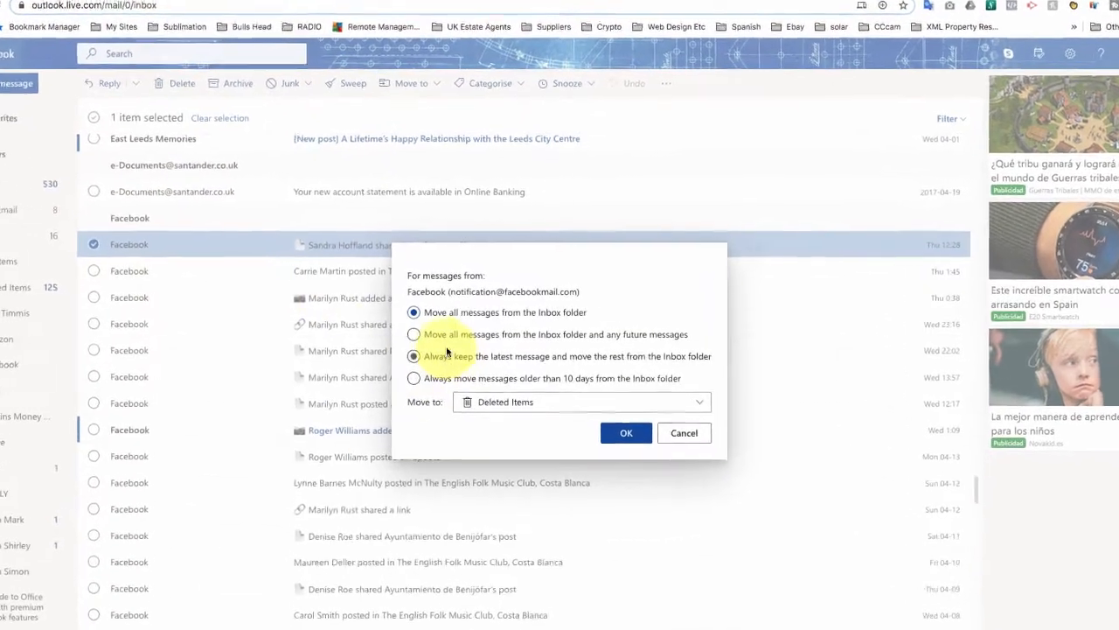
left_click(403, 382)
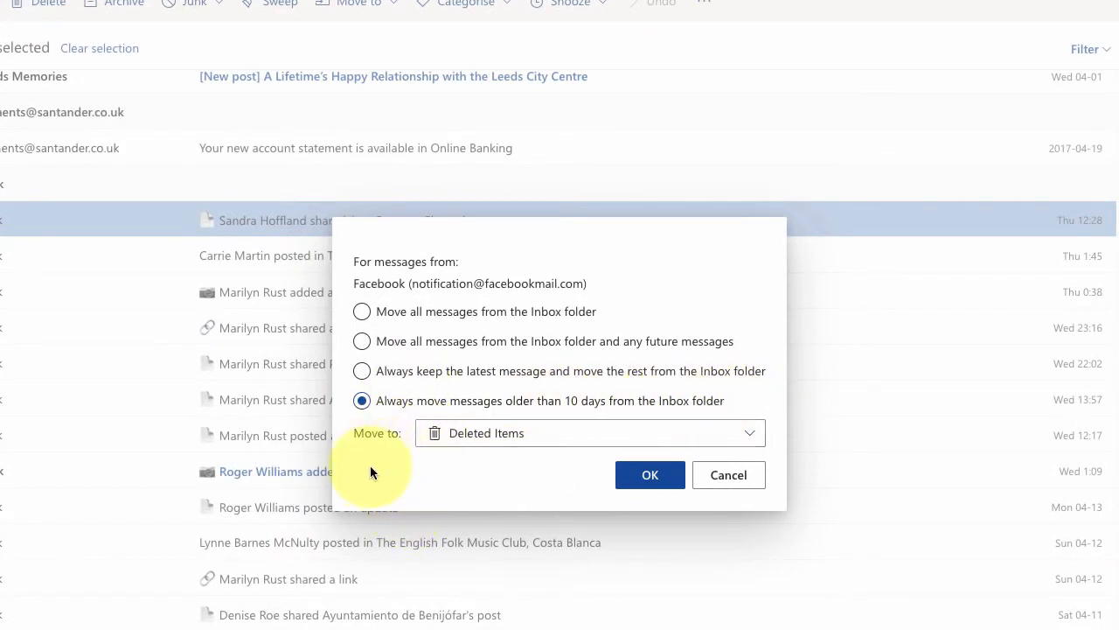
left_click(649, 477)
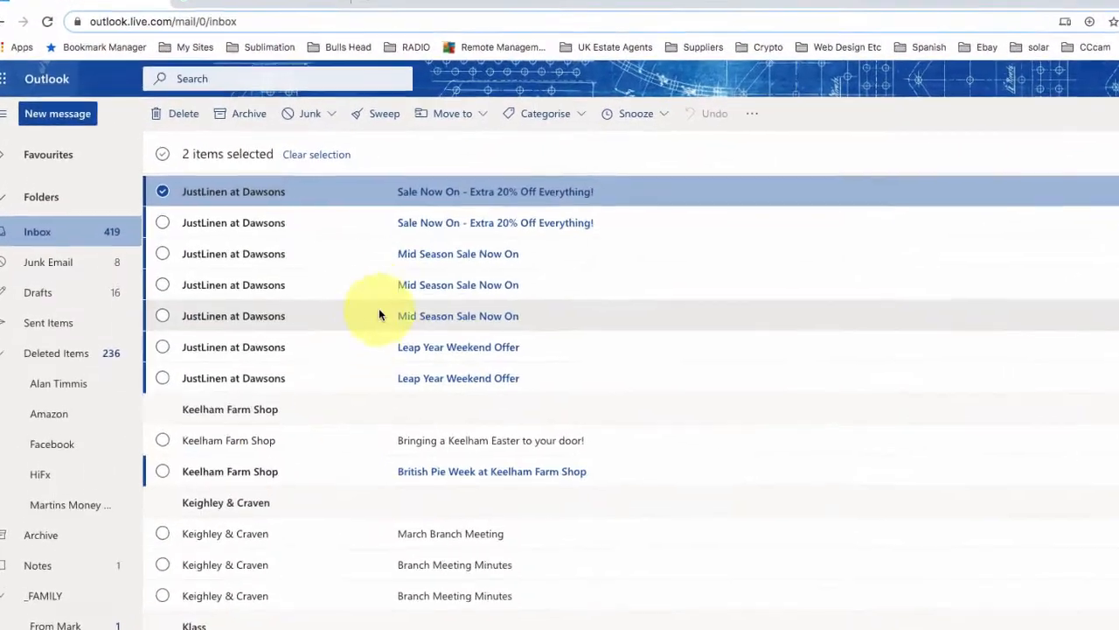
- Open the sweep options for the selected JustLinen at Dawsons message
left_click(421, 126)
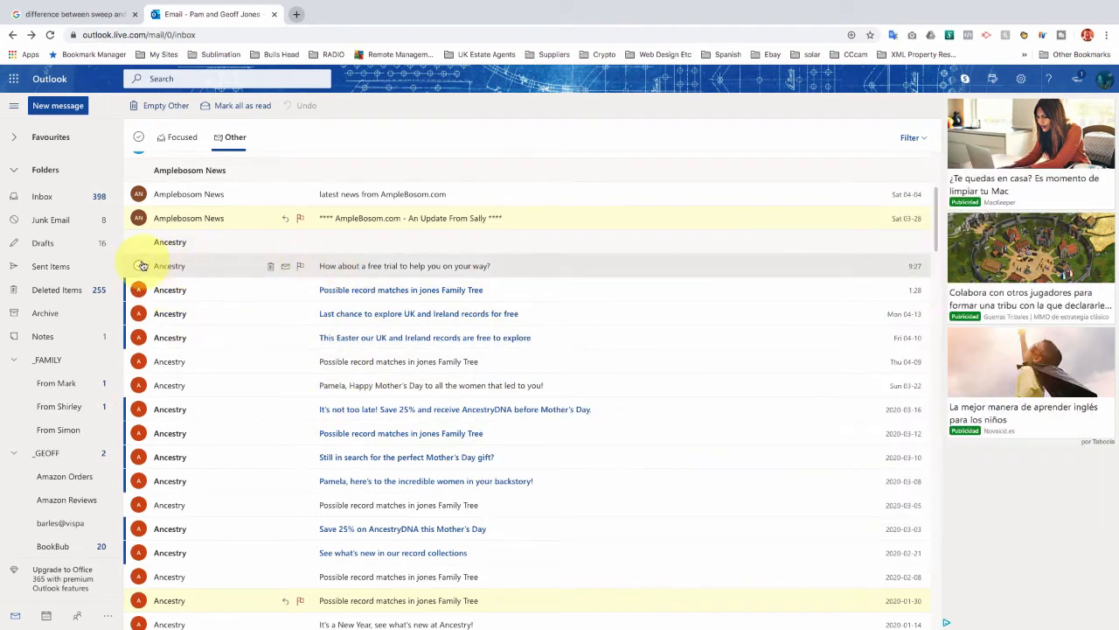
- Select three Ancestry messages with different subjects, examine their sweep options, and close them without sweeping
left_click(139, 267)
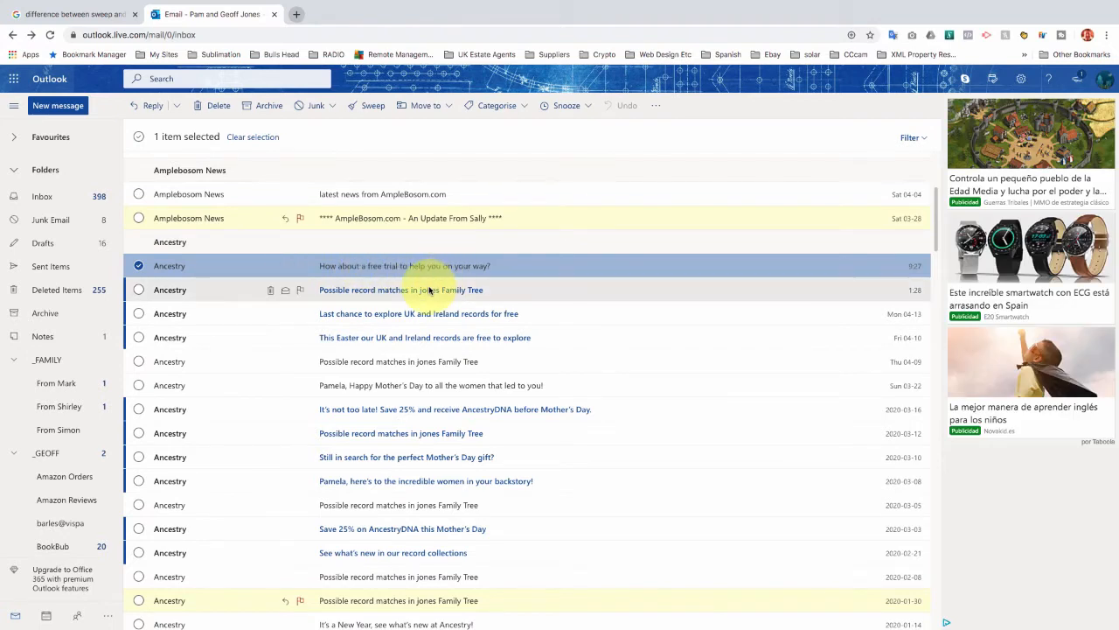
left_click(139, 289)
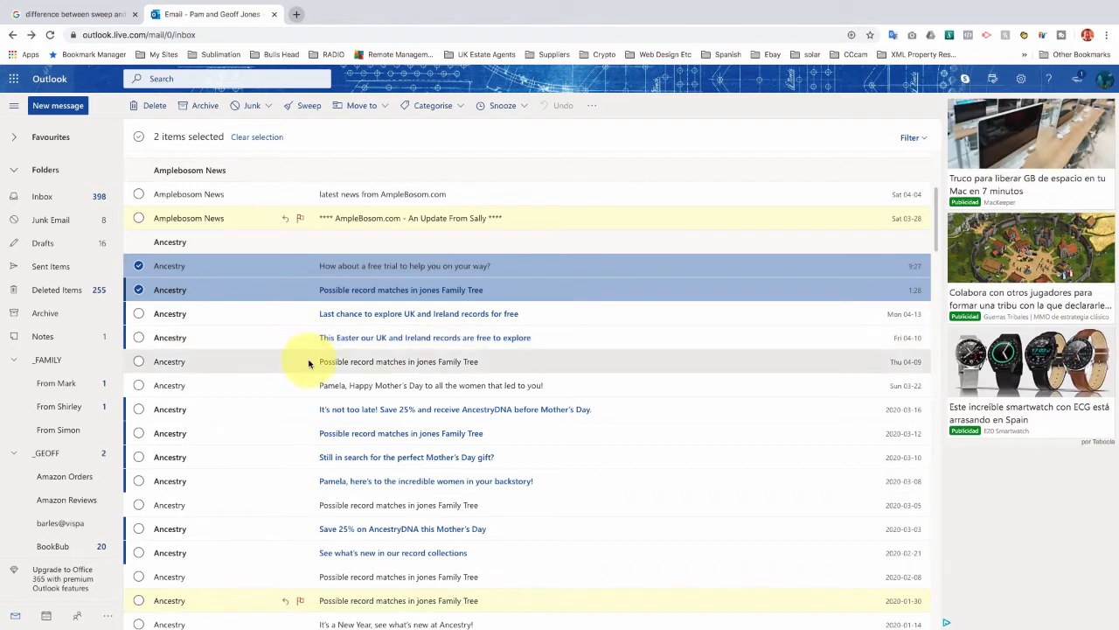
left_click(137, 388)
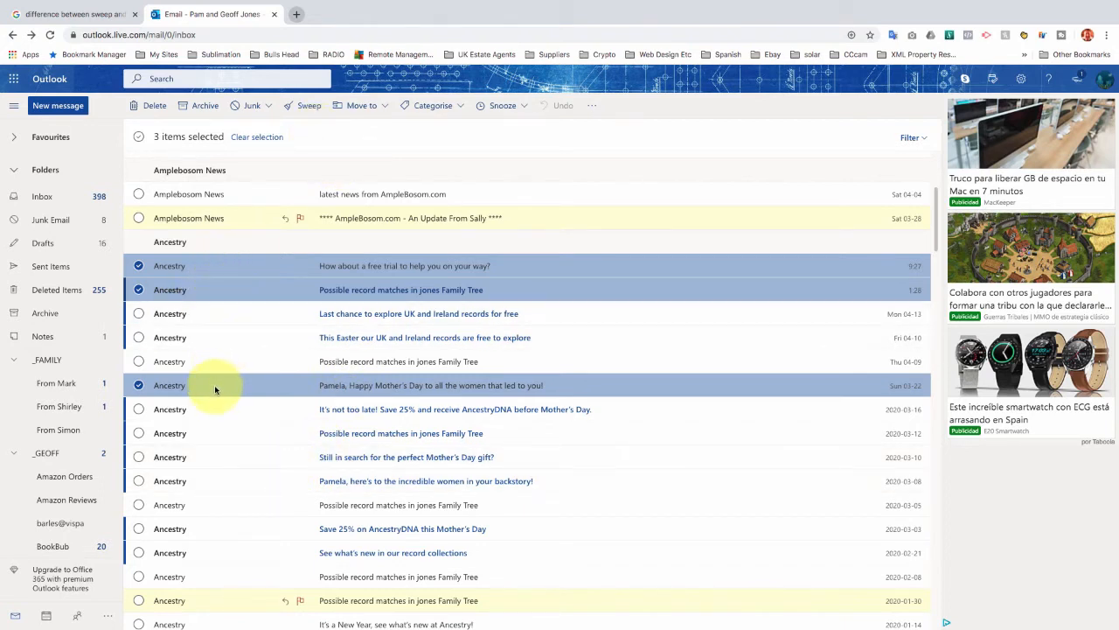
left_click(309, 105)
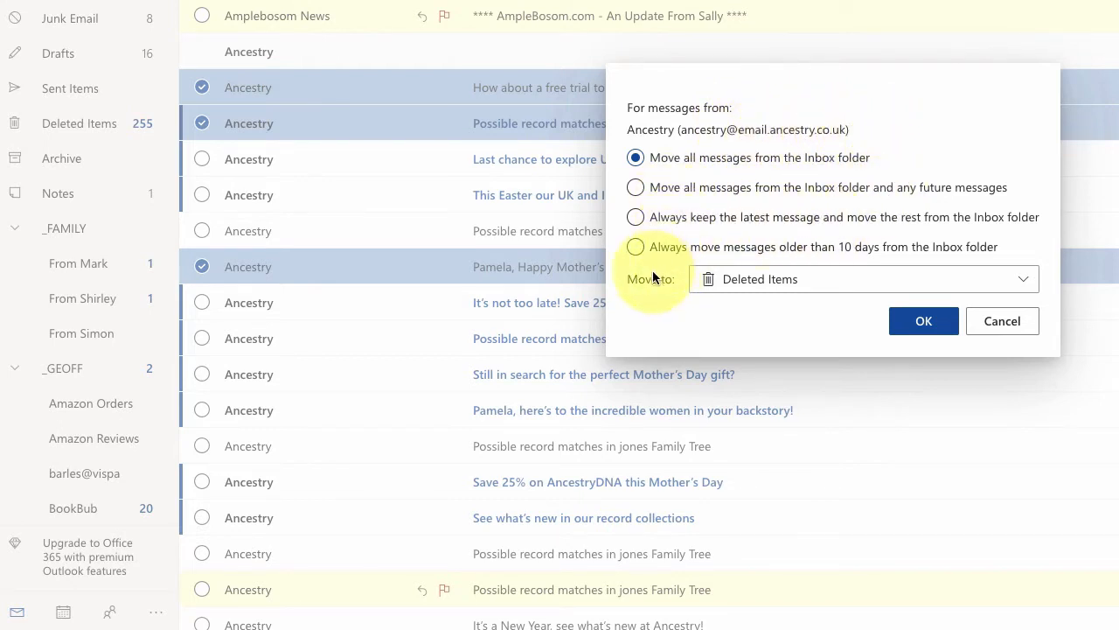
left_click(731, 83)
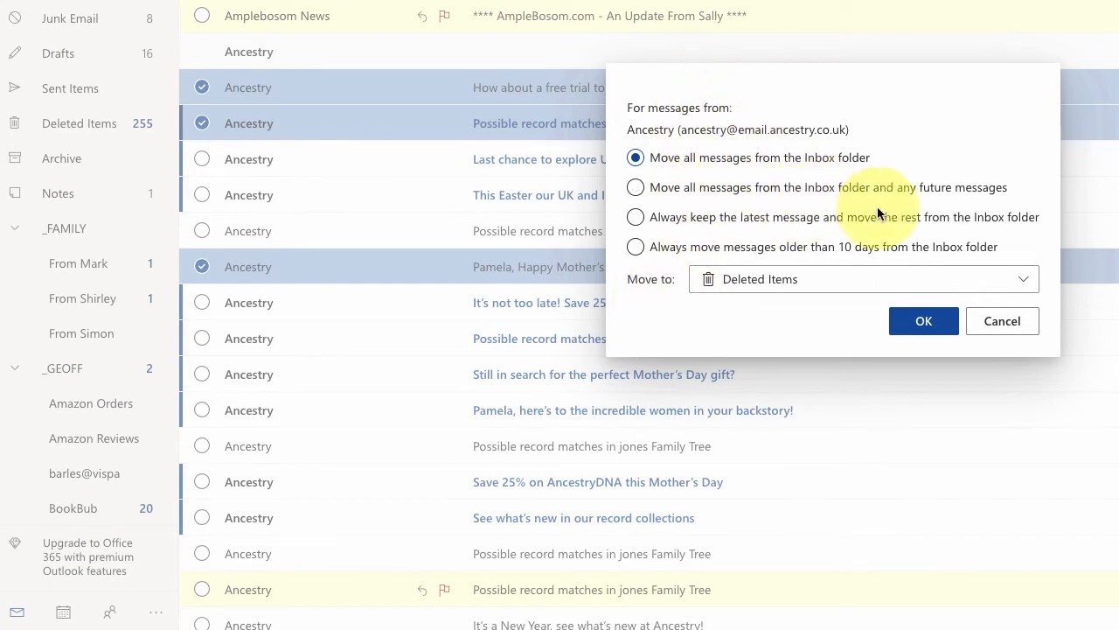
left_click(1012, 325)
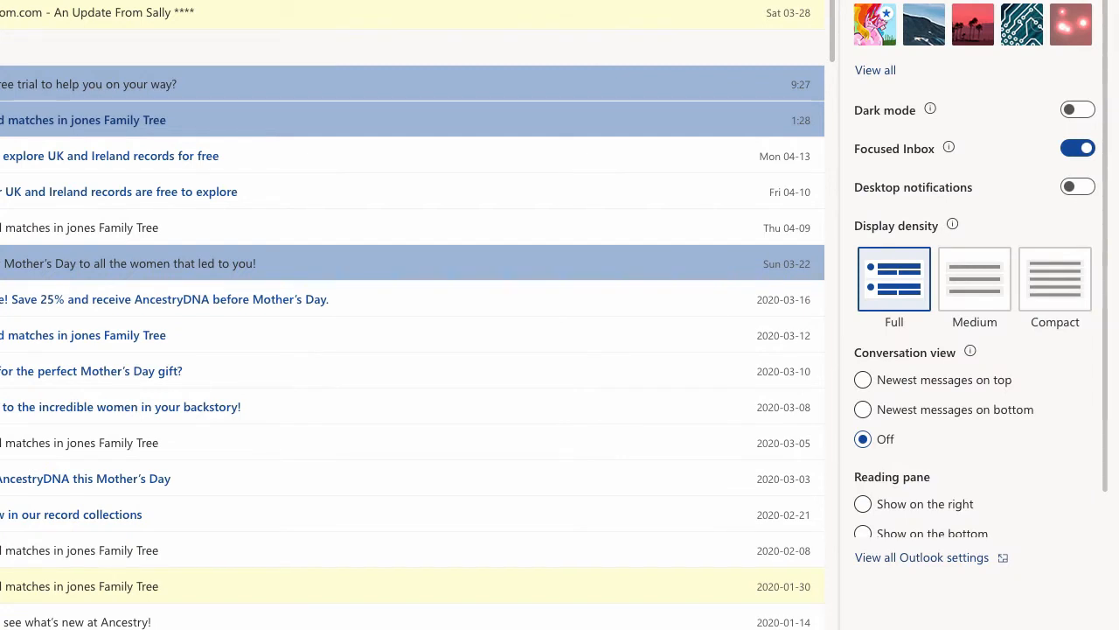
- Open the email rules in the full settings and look through the existing rules
scroll(905, 164, "down", 1)
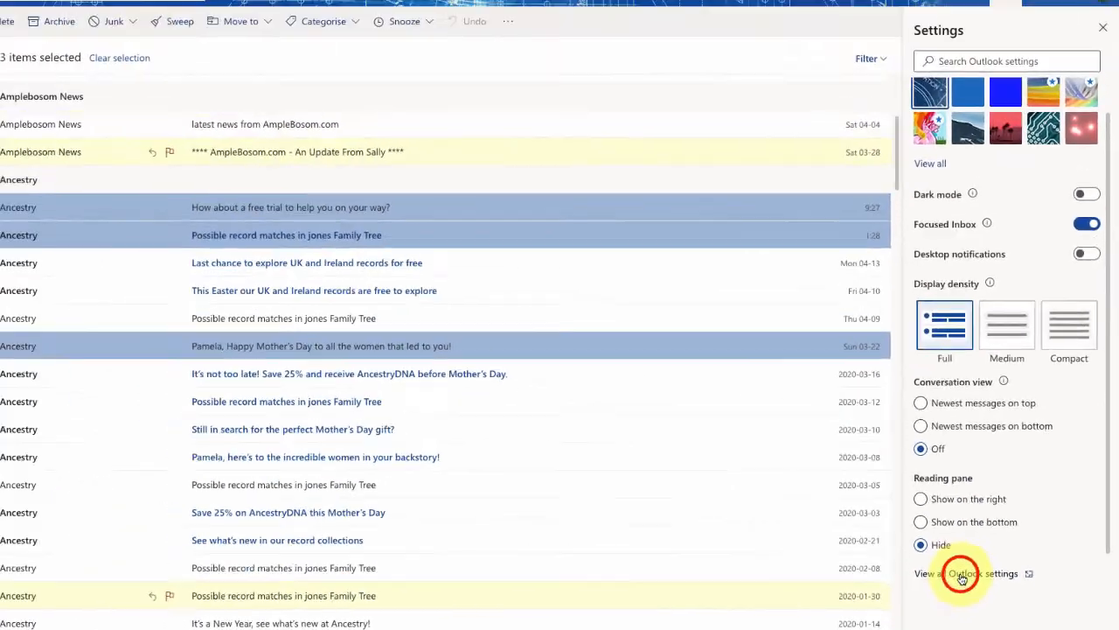
left_click(917, 559)
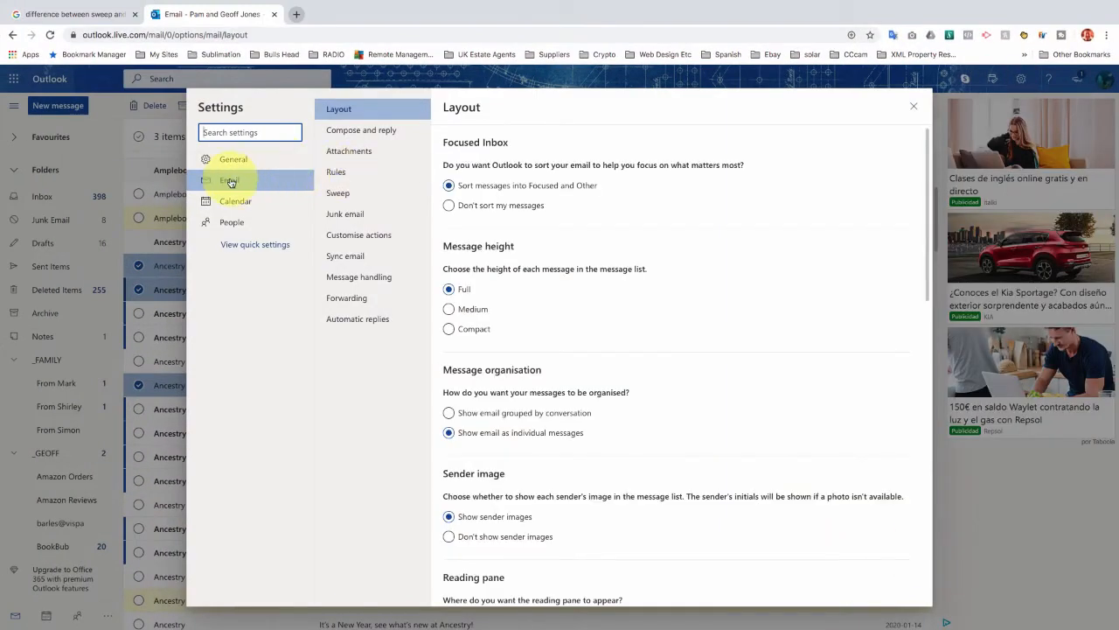
left_click(324, 172)
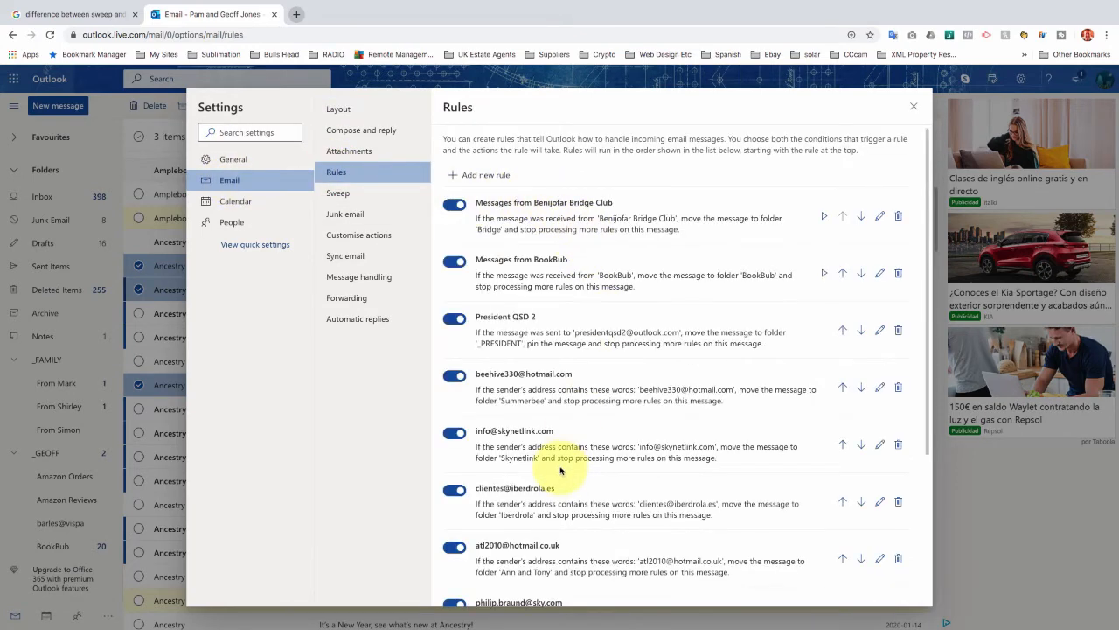
scroll(561, 470, "down", 5)
scroll(562, 468, "up", 5)
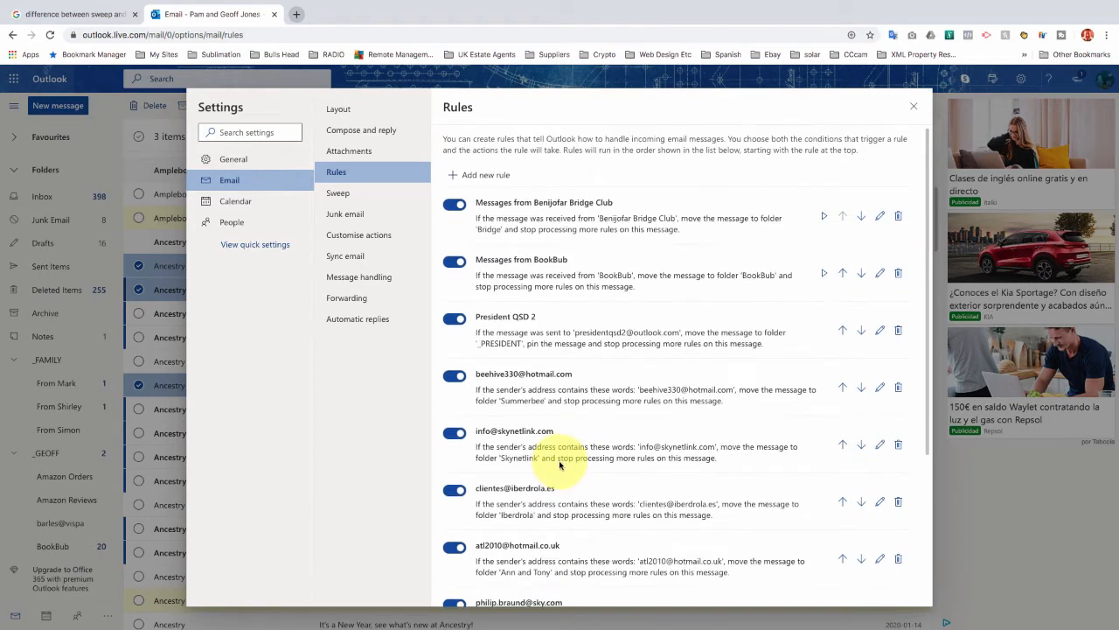
- Start a new rule named "Ancestry Possible Matches Rule"
left_click(477, 177)
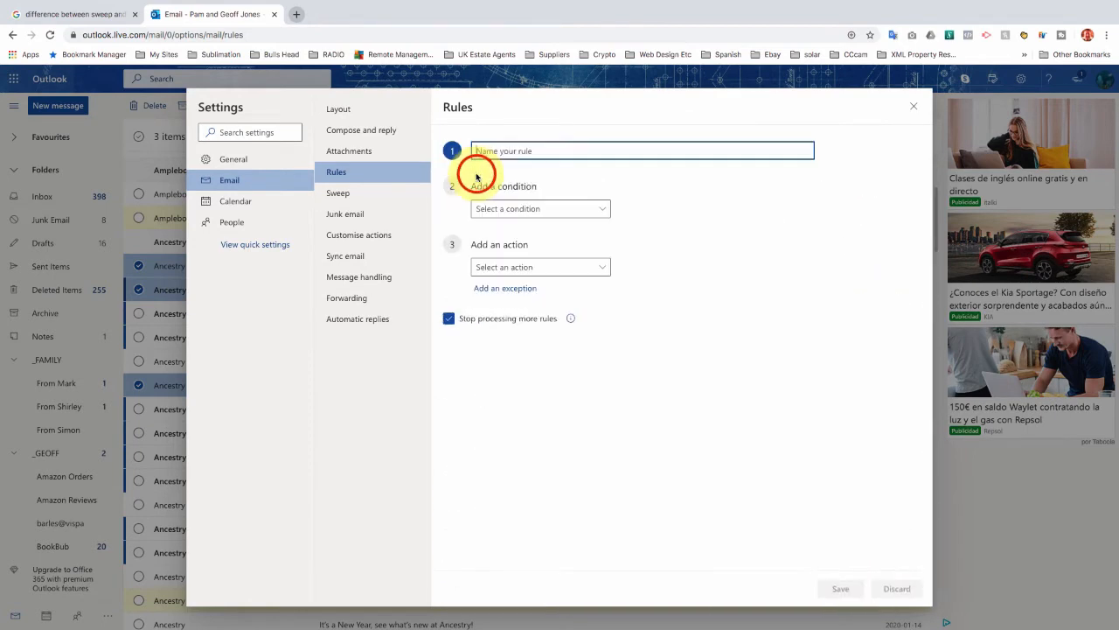
left_click(528, 151)
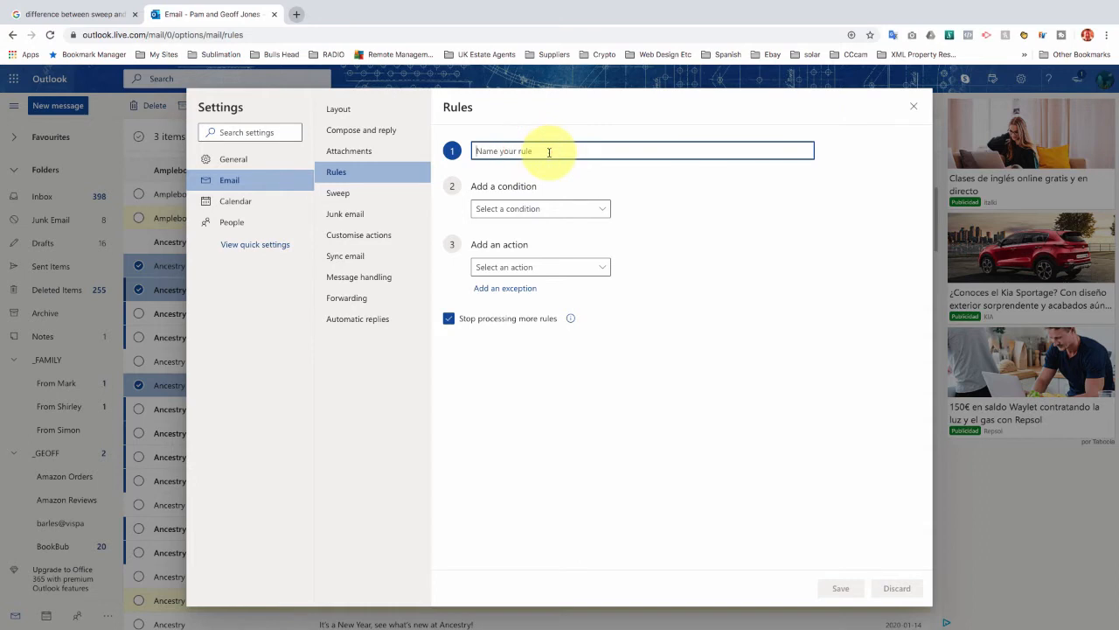
type("Ancestry Possible Matches")
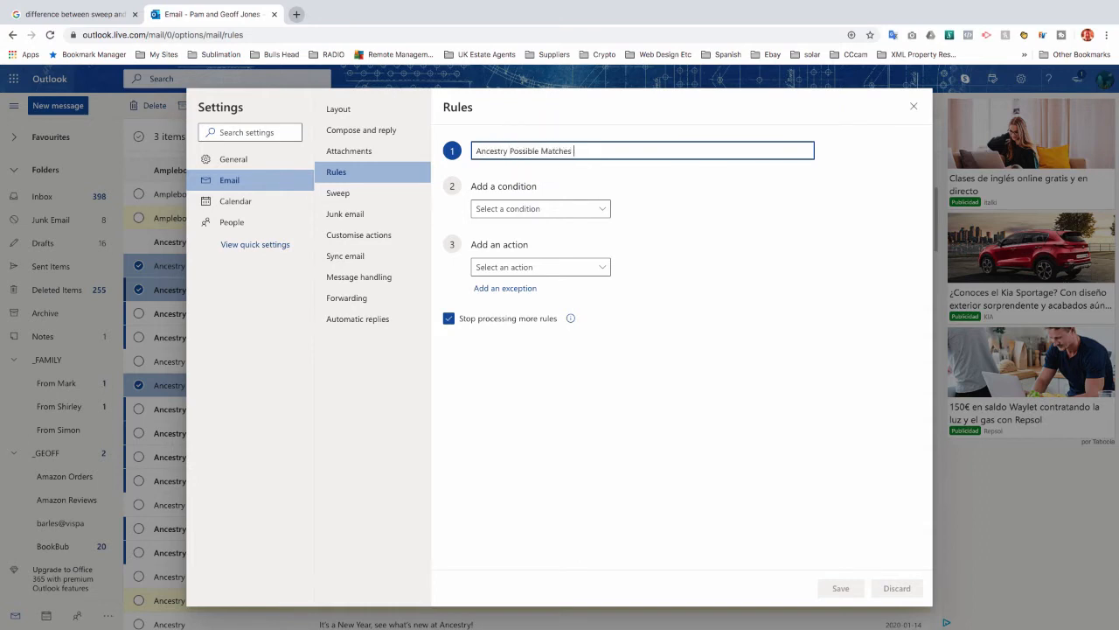
type(" Rule")
- Set the rule's condition to Subject includes with the copied text "Possible record matches in jones Family Tree"
left_click(591, 210)
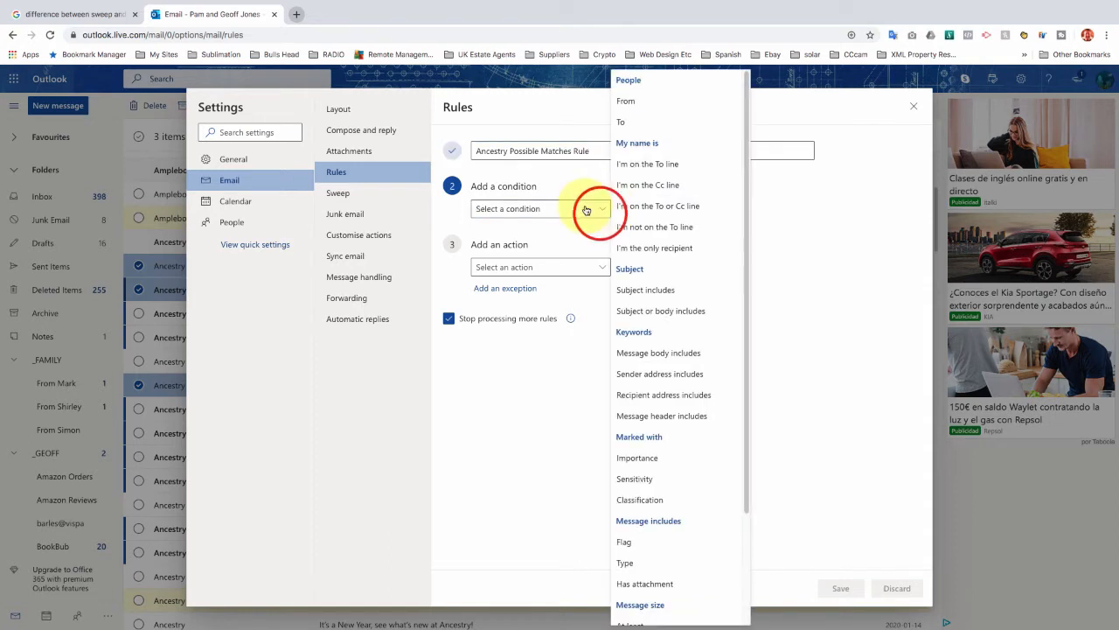
left_click(656, 291)
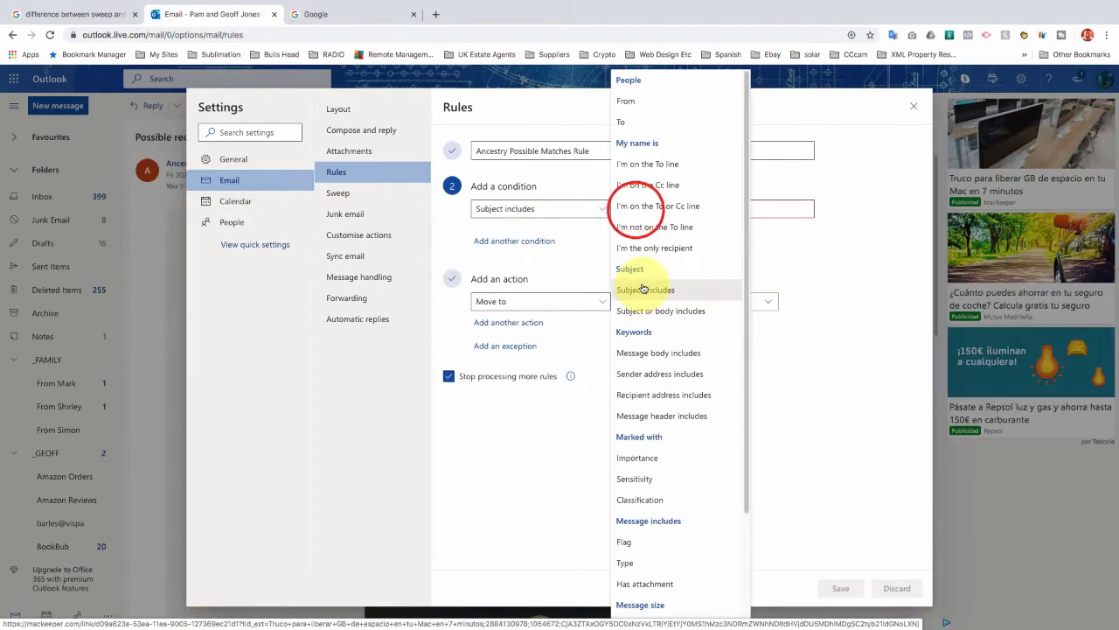
left_click(643, 289)
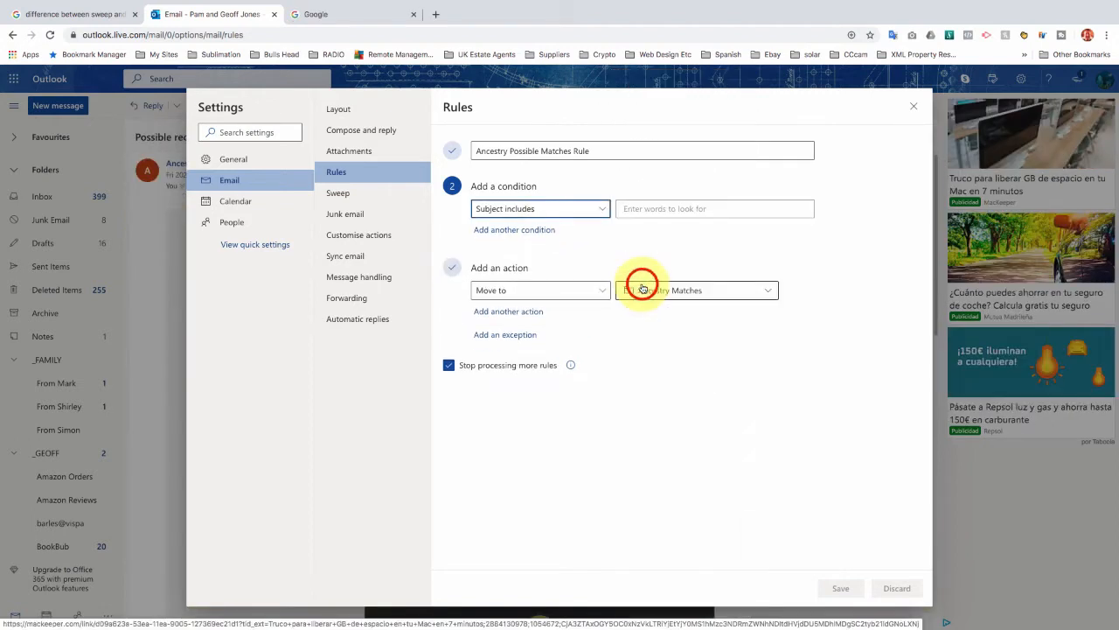
right_click(627, 210)
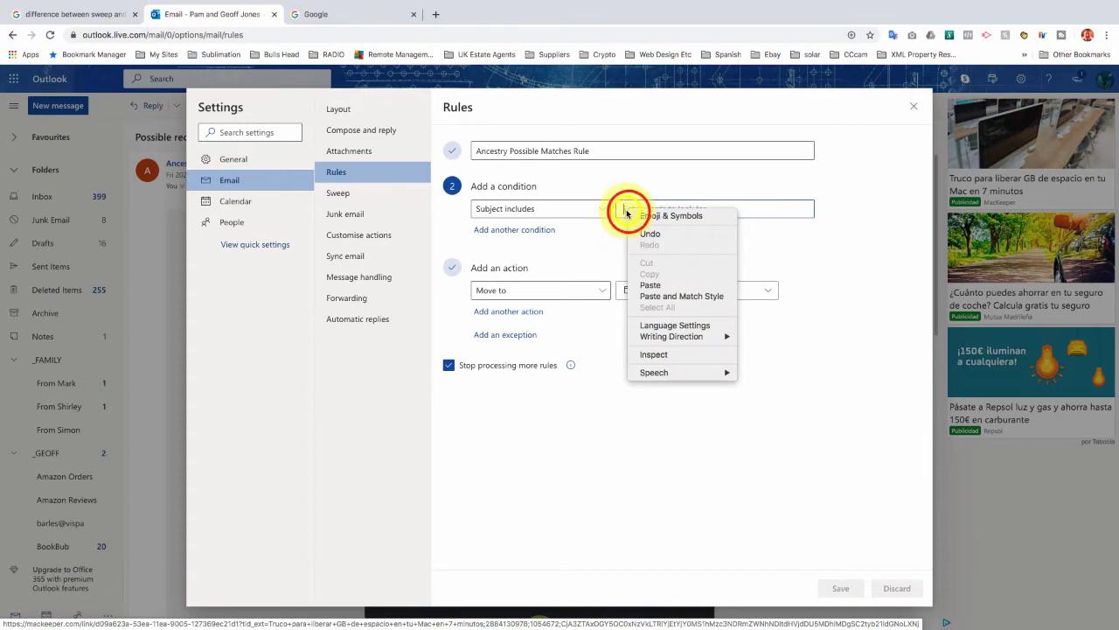
left_click(668, 285)
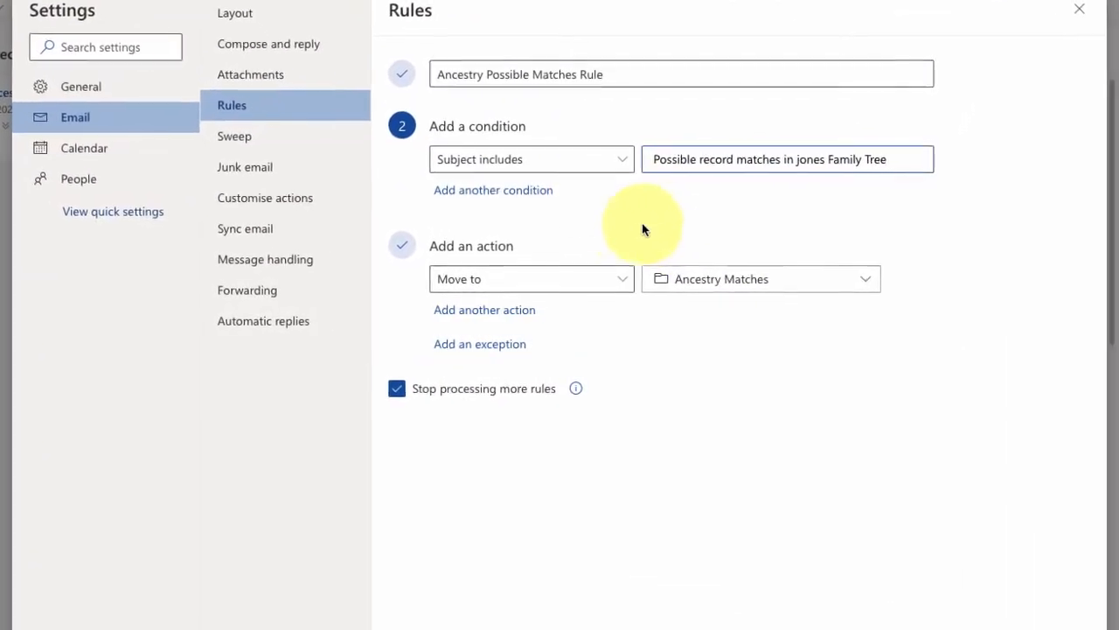
- Add a second condition to the rule for messages From the sender Ancestry
left_click(495, 190)
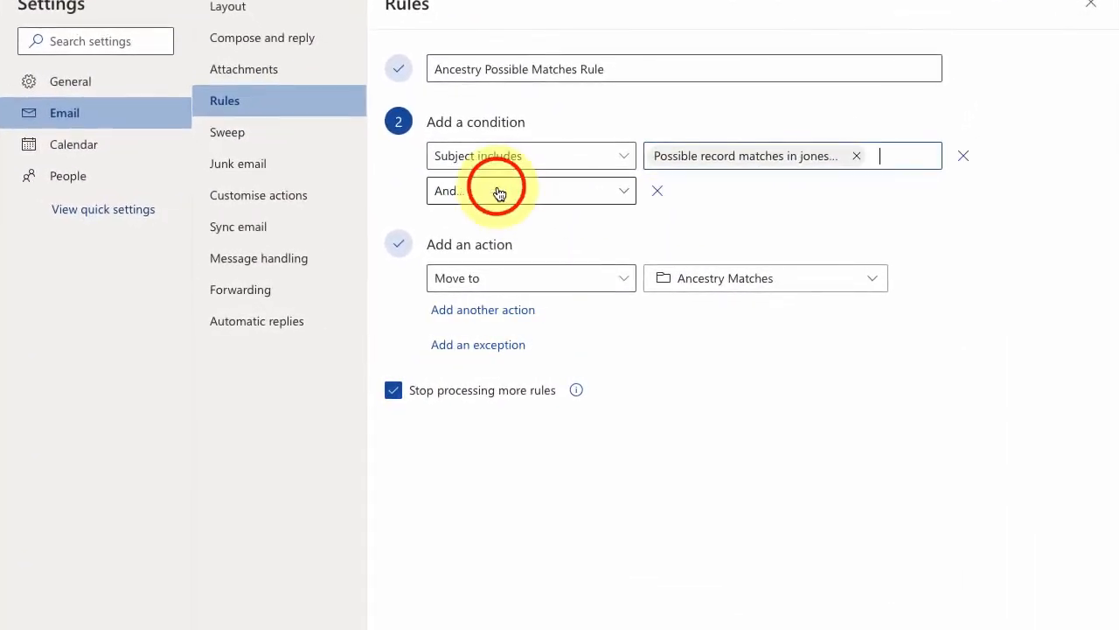
left_click(622, 192)
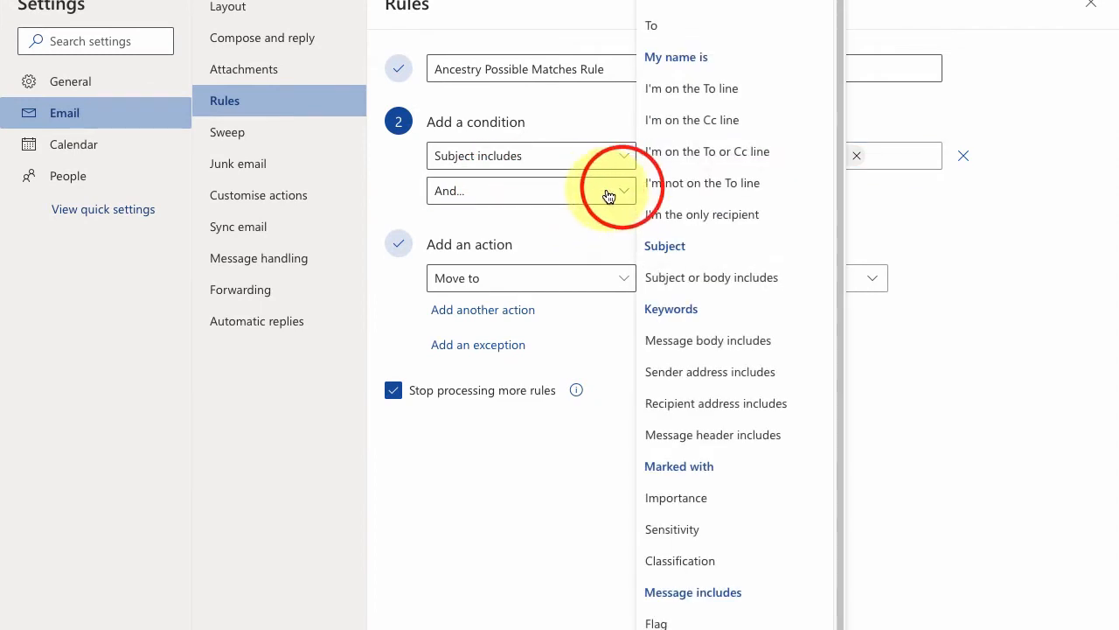
left_click(659, 1)
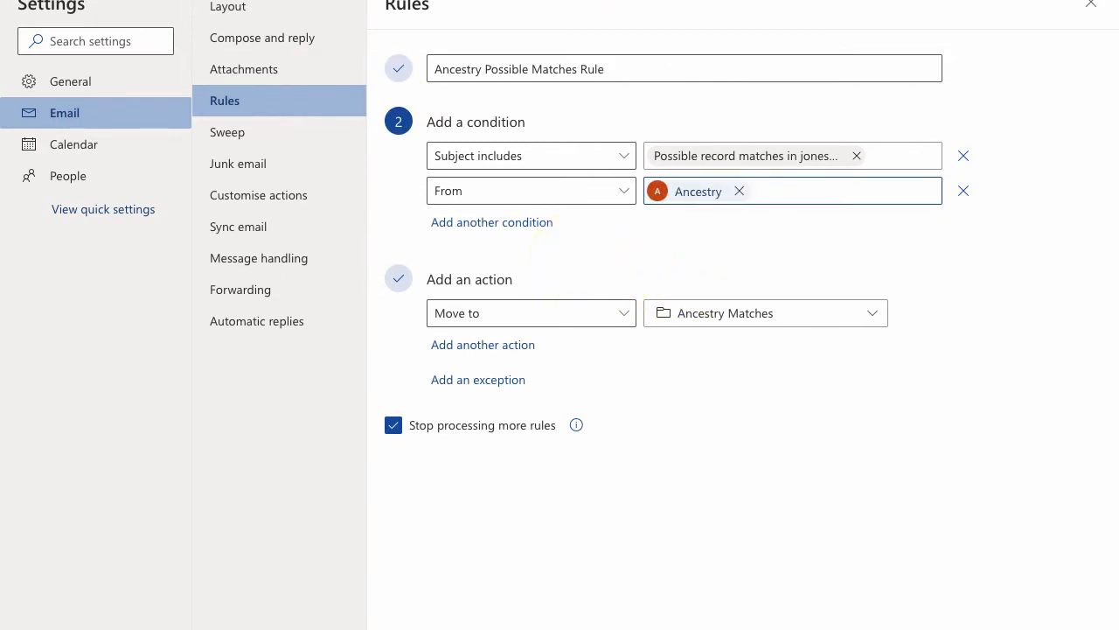
type("ancest")
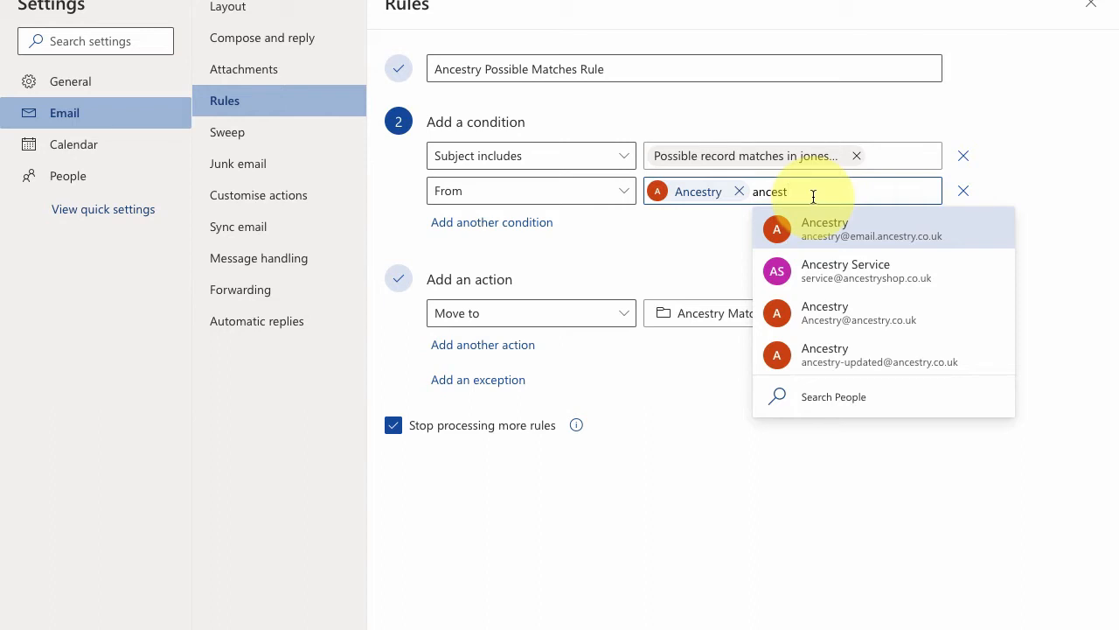
key("BackSpace")
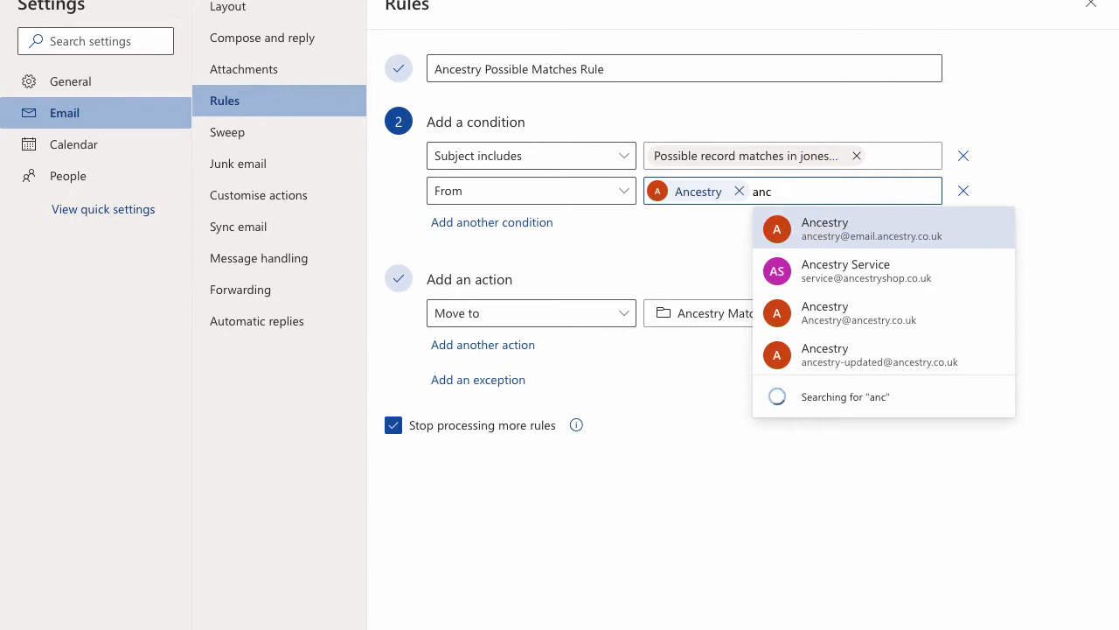
key("BackSpace")
key("BackSpace")
key("BackSpace")
- Save the new Ancestry Possible Matches Rule
left_click(656, 243)
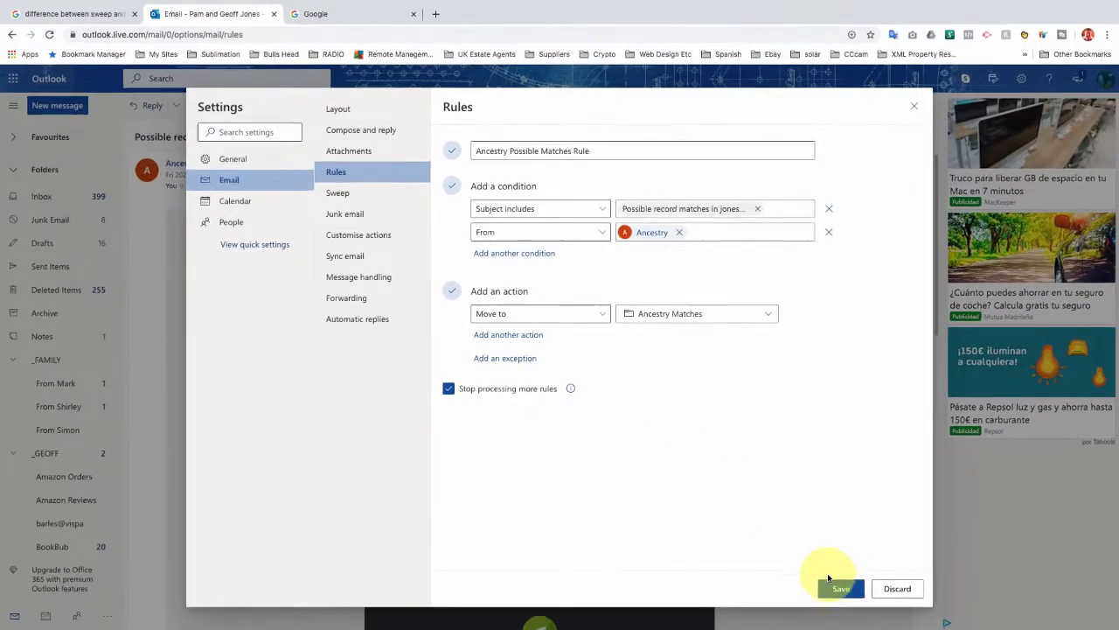
left_click(836, 587)
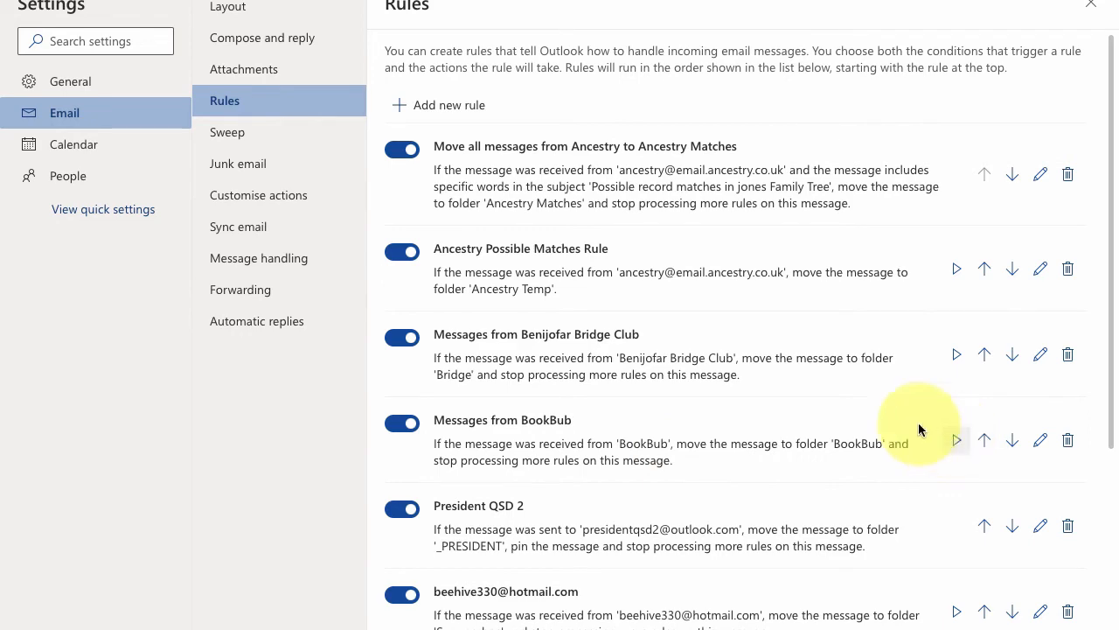
- Turn off "Stop processing more rules" in the rule "Move all messages from Ancestry to Ancestry Matches" and save it
scroll(901, 507, "down", 6)
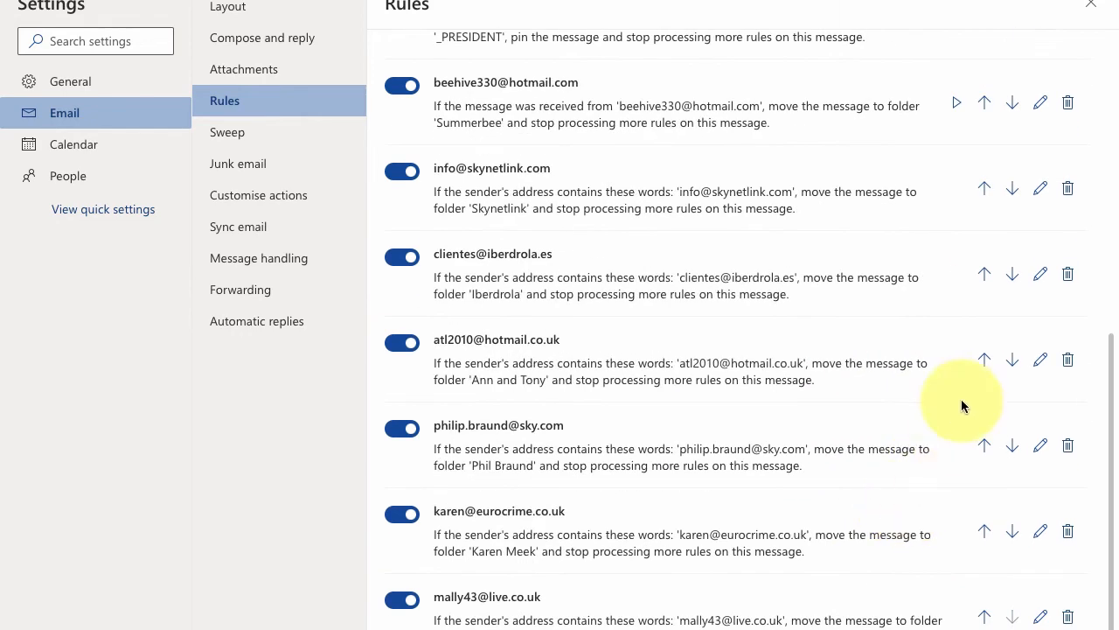
scroll(937, 447, "up", 6)
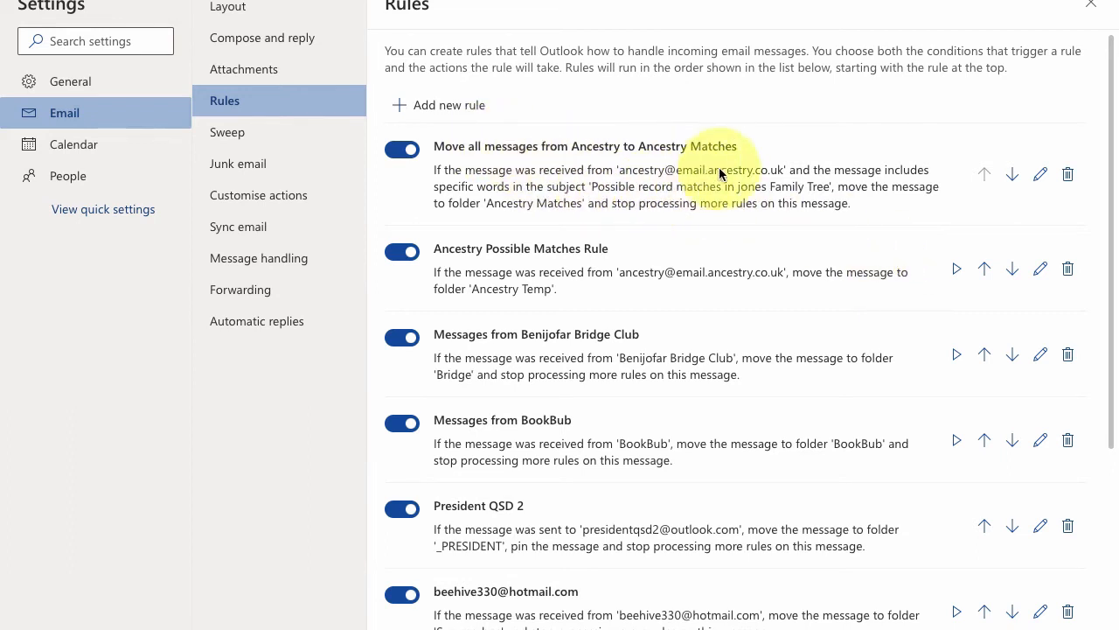
left_click(1039, 177)
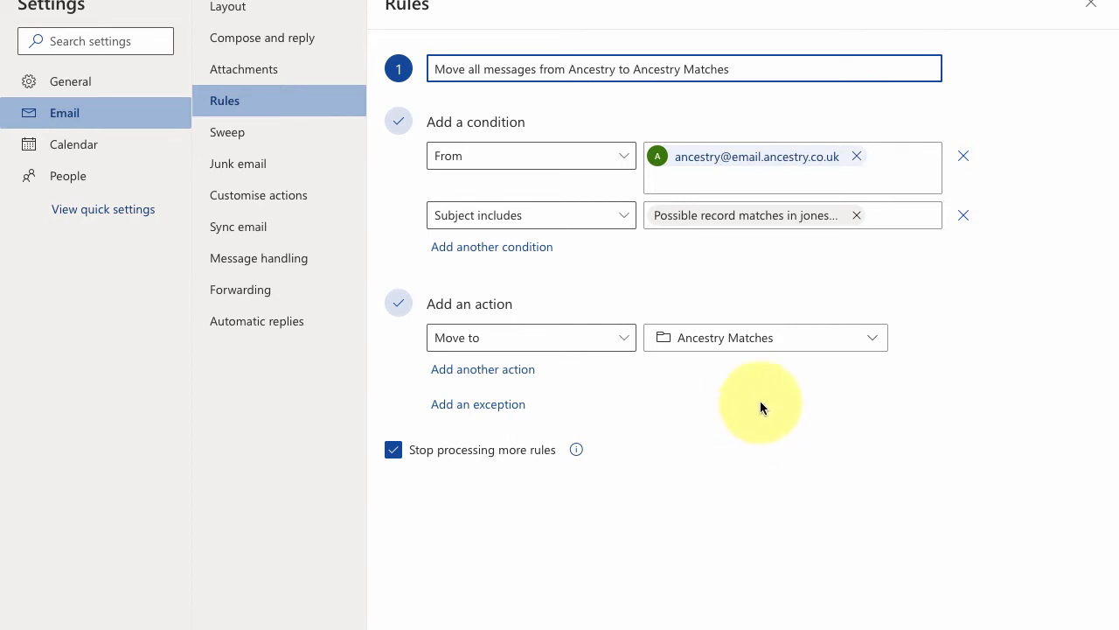
left_click(393, 450)
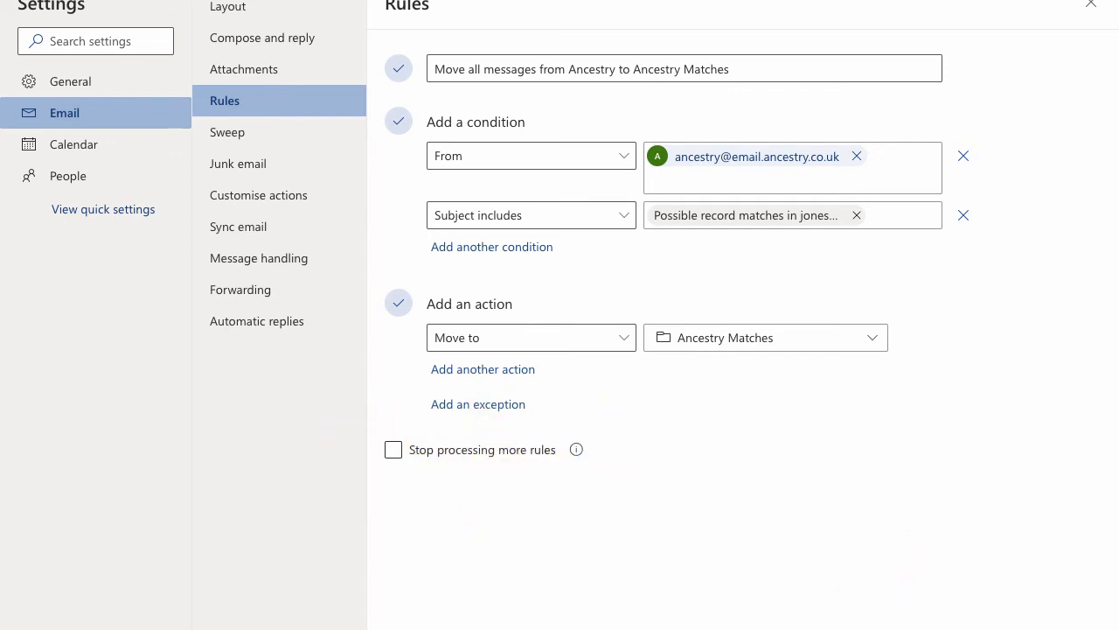
left_click(936, 628)
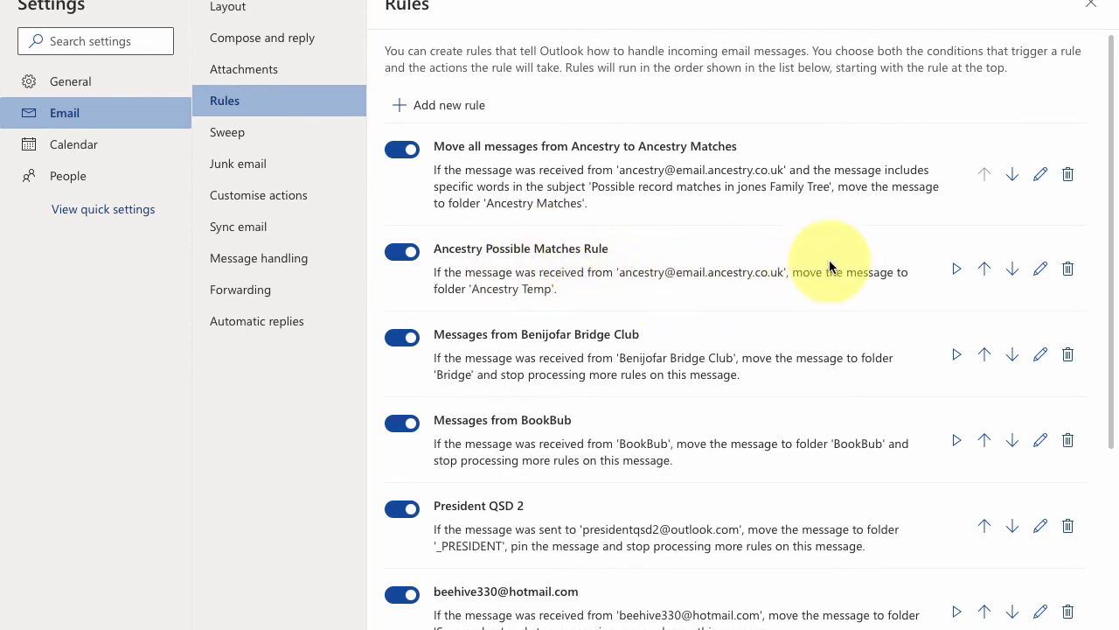
- Change the Ancestry Possible Matches Rule to move messages to the Ancestry Circular folder, leave "Run rule now" off, and save it
left_click(1040, 269)
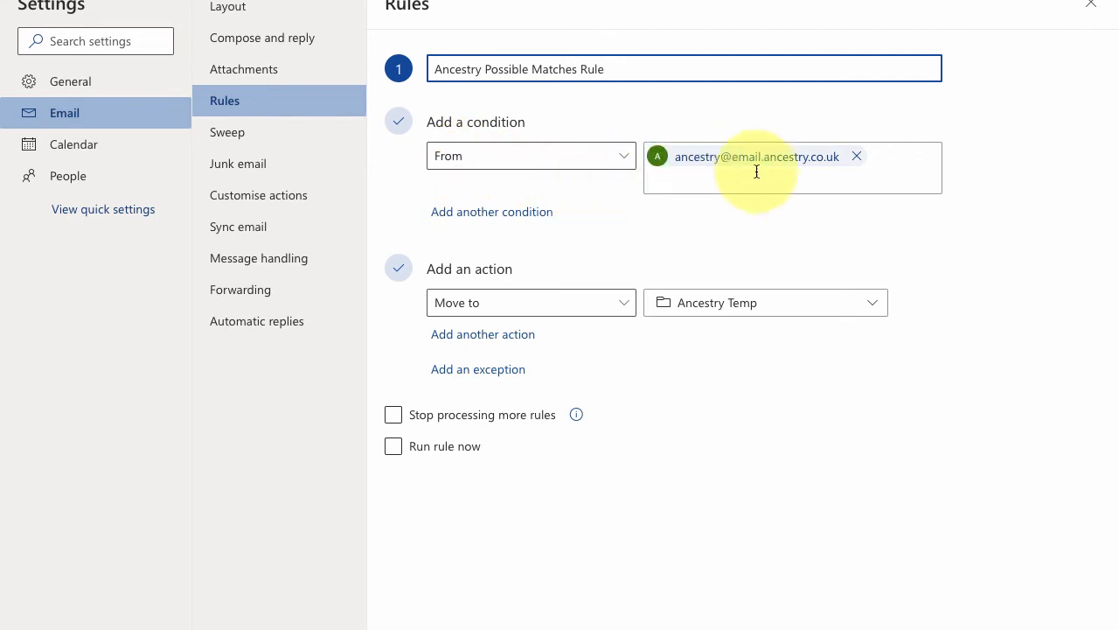
left_click(770, 302)
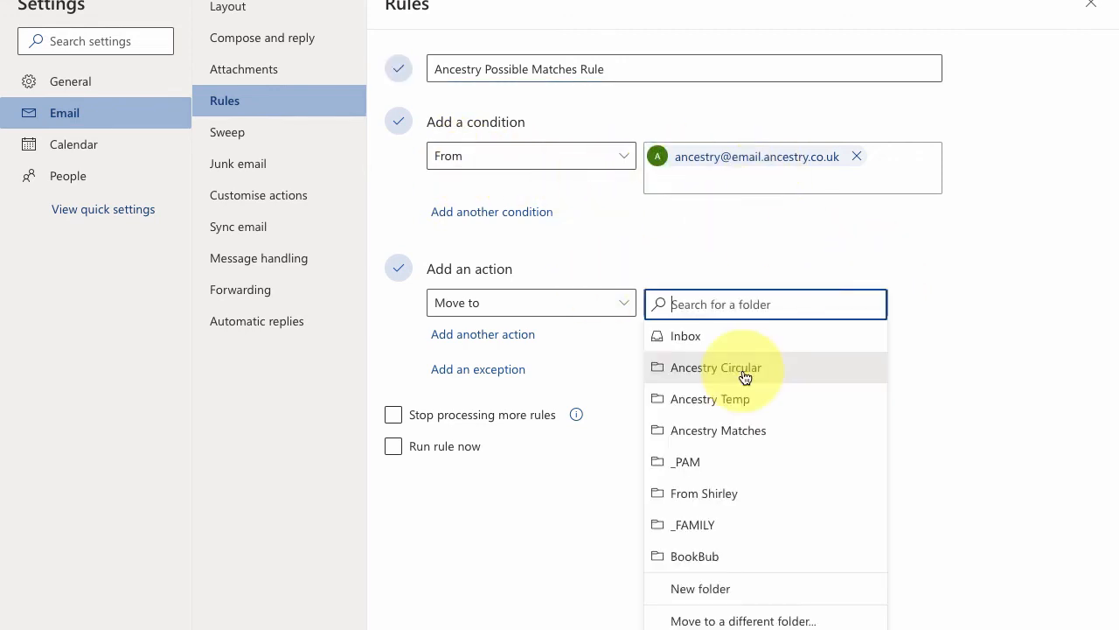
left_click(749, 364)
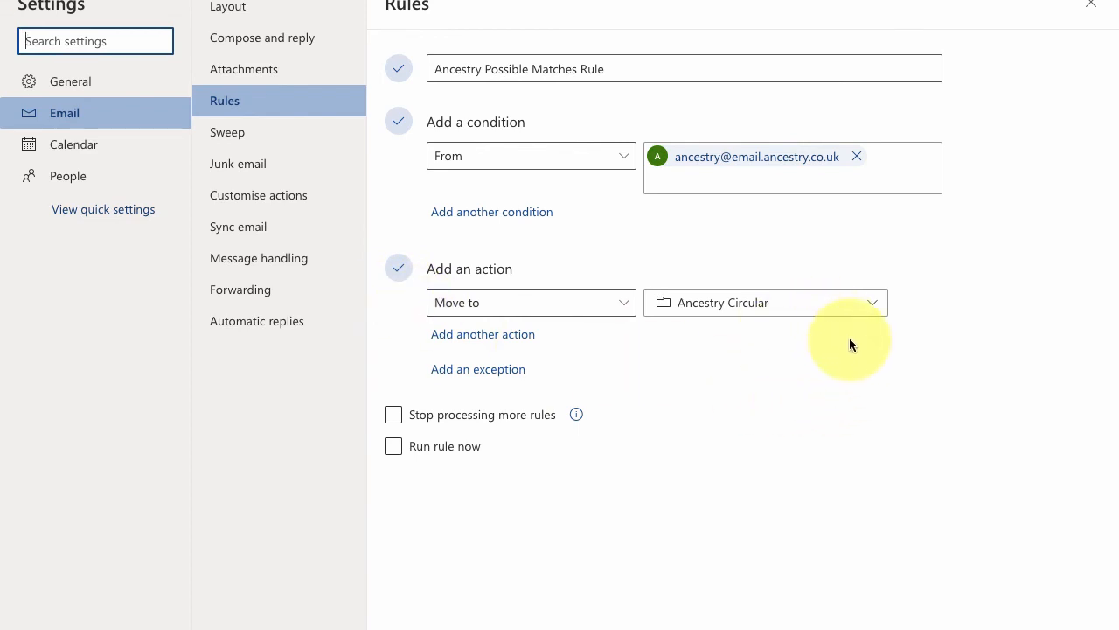
left_click(445, 447)
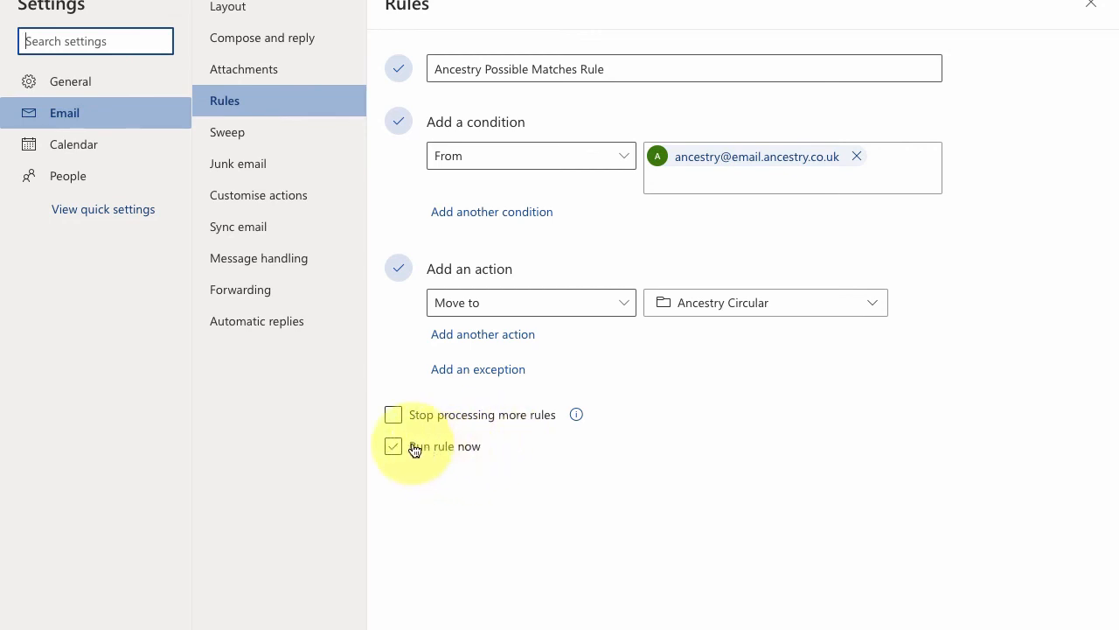
left_click(402, 453)
left_click(966, 626)
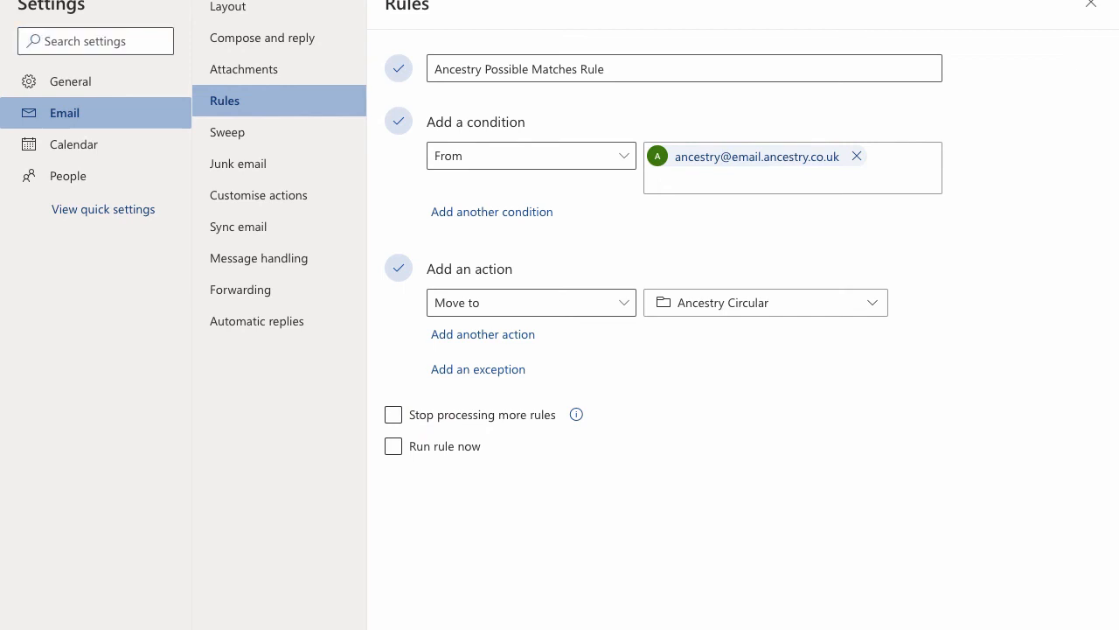